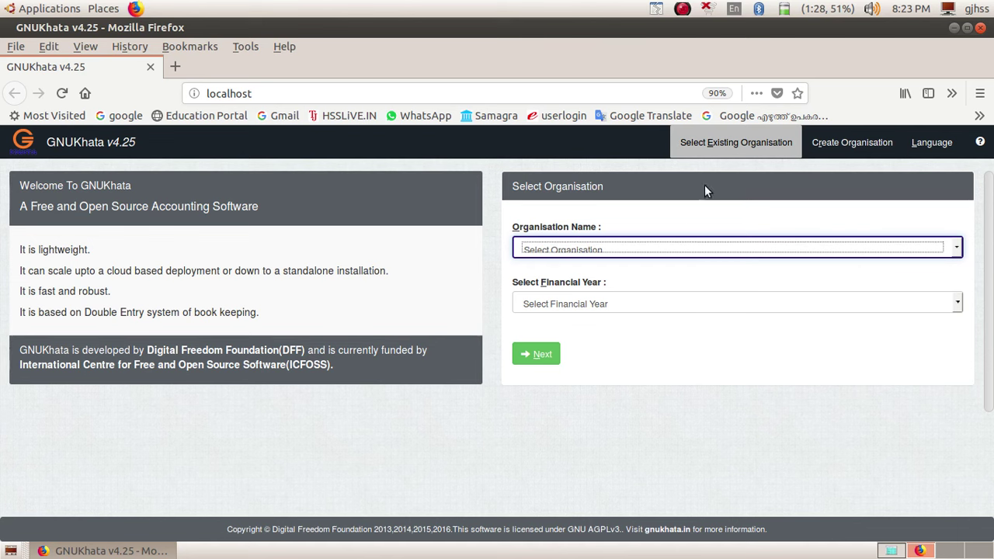
- Start a new organisation named 'janatha Traders', correcting the T to a capital
{"action": "left_click", "coordinate": [835, 148]}
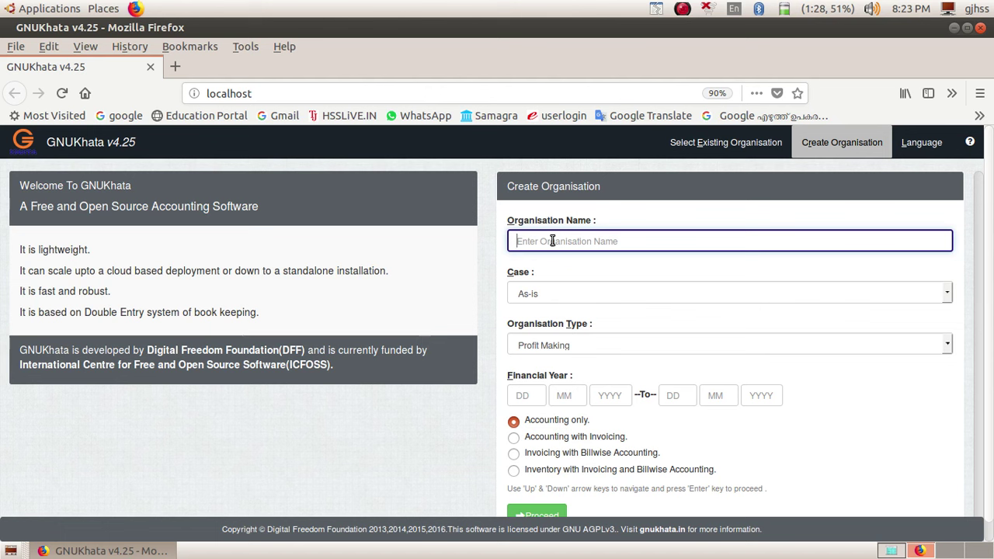
{"action": "type", "text": "janat"}
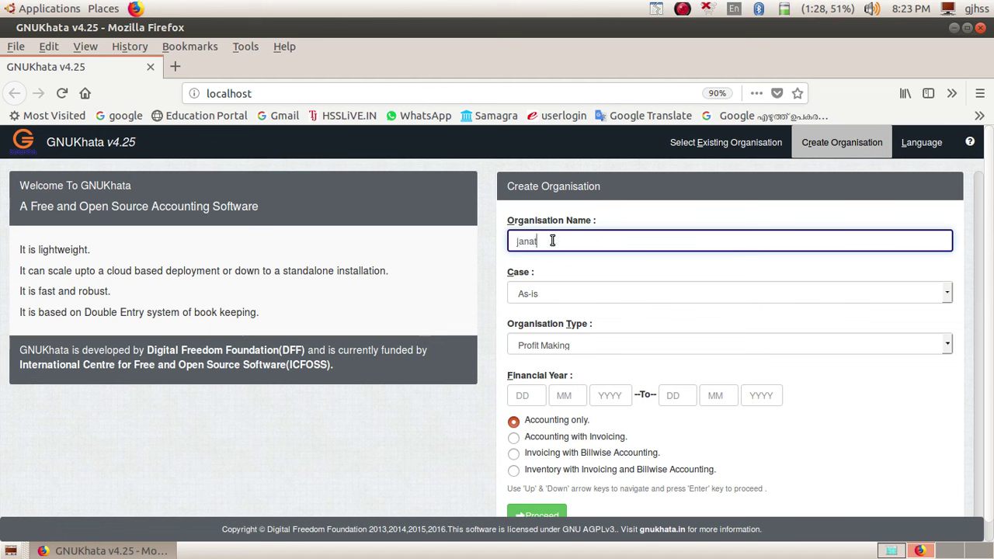
{"action": "type", "text": "ha traders"}
{"action": "left_click", "coordinate": [552, 240]}
{"action": "key", "text": "BackSpace"}
{"action": "type", "text": "T"}
{"action": "key", "text": "End"}
{"action": "left_click", "coordinate": [555, 293]}
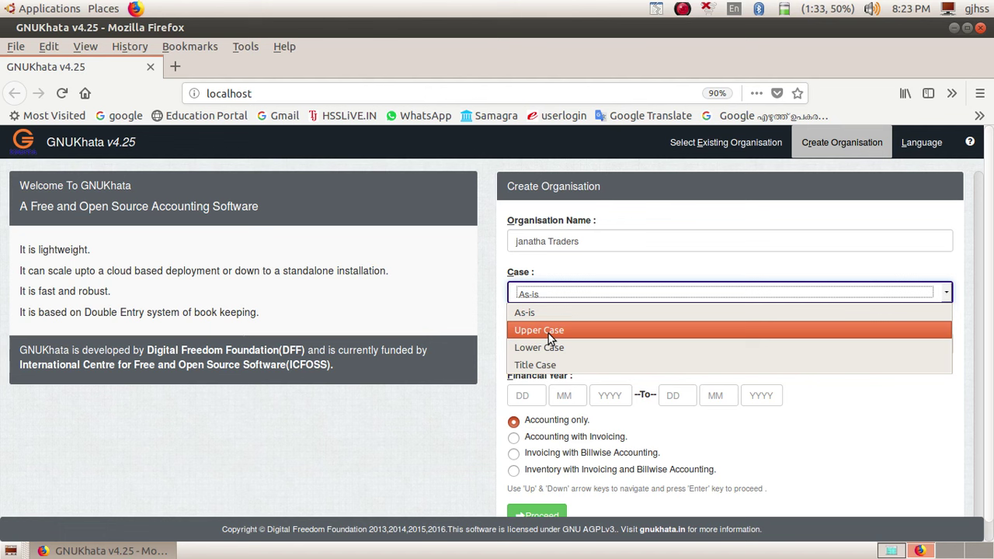
- Set the name case to Upper Case (JANATHA TRADERS) and keep organisation type Profit Making
{"action": "left_click", "coordinate": [548, 334]}
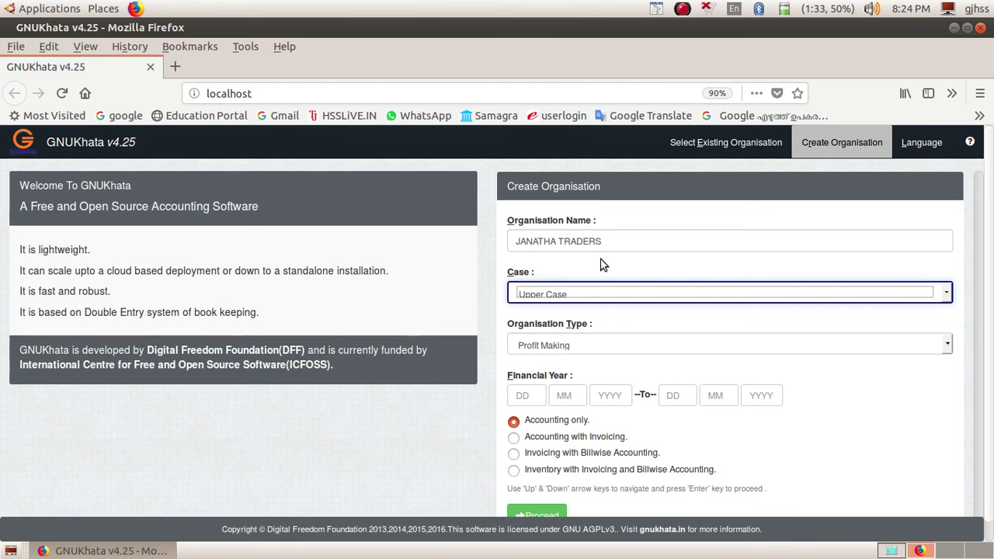
{"action": "left_click", "coordinate": [567, 347]}
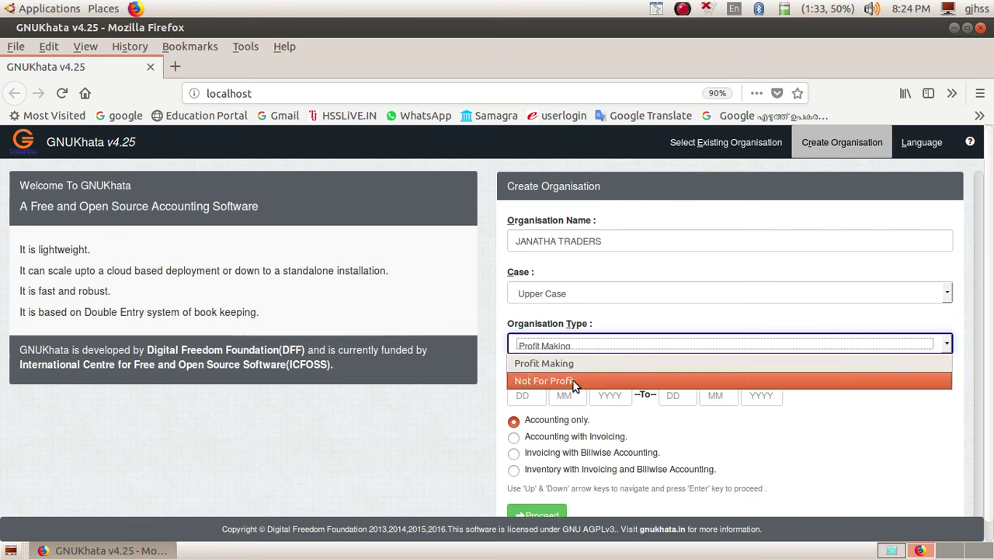
{"action": "left_click", "coordinate": [570, 365]}
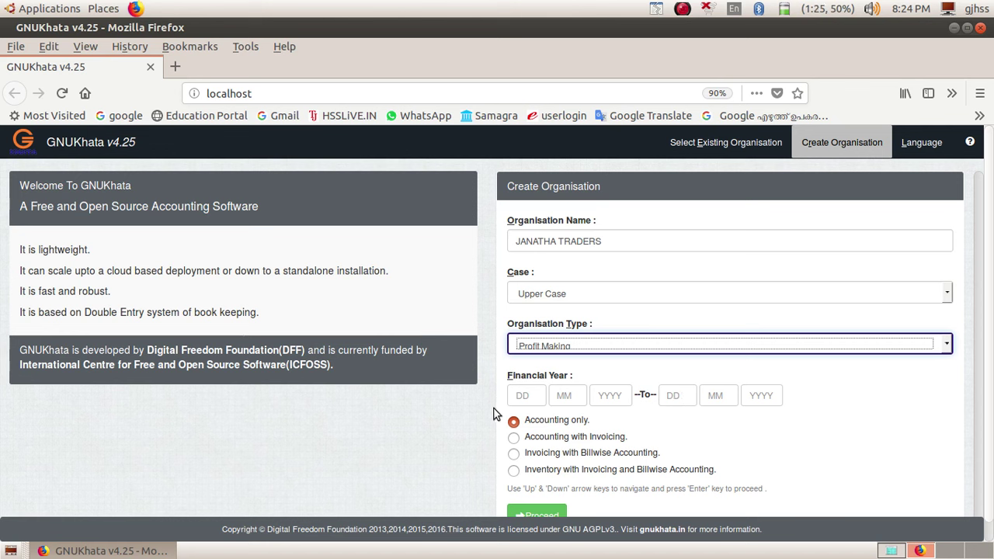
- Enter financial year 01-04-2017 to 31-03-2018, keep Accounting only, and proceed to admin setup
{"action": "left_click", "coordinate": [531, 398]}
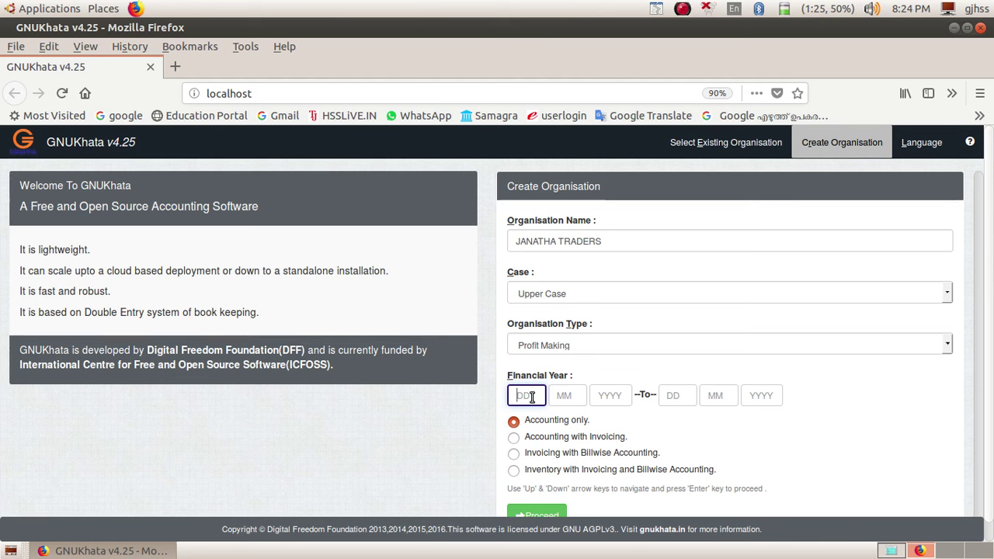
{"action": "type", "text": "0"}
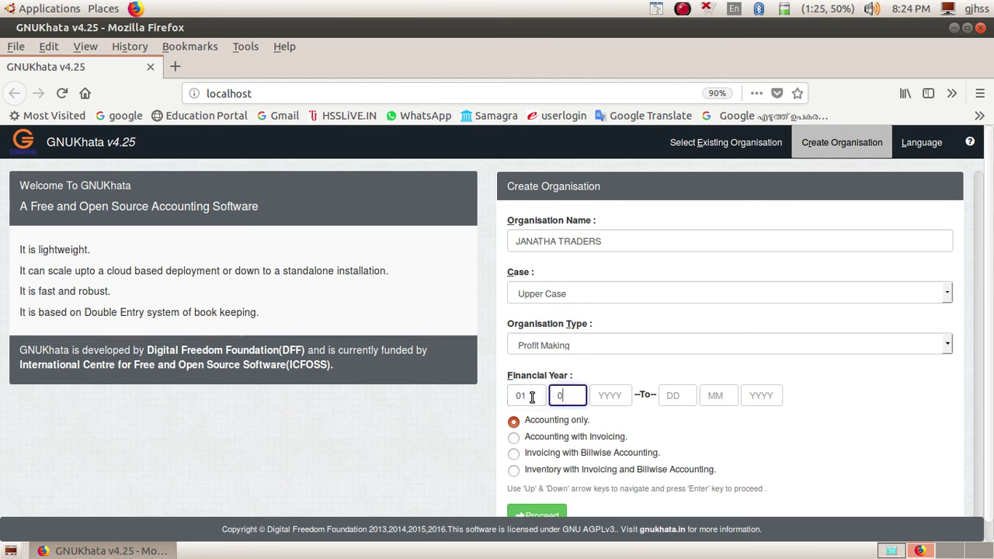
{"action": "type", "text": "1042017"}
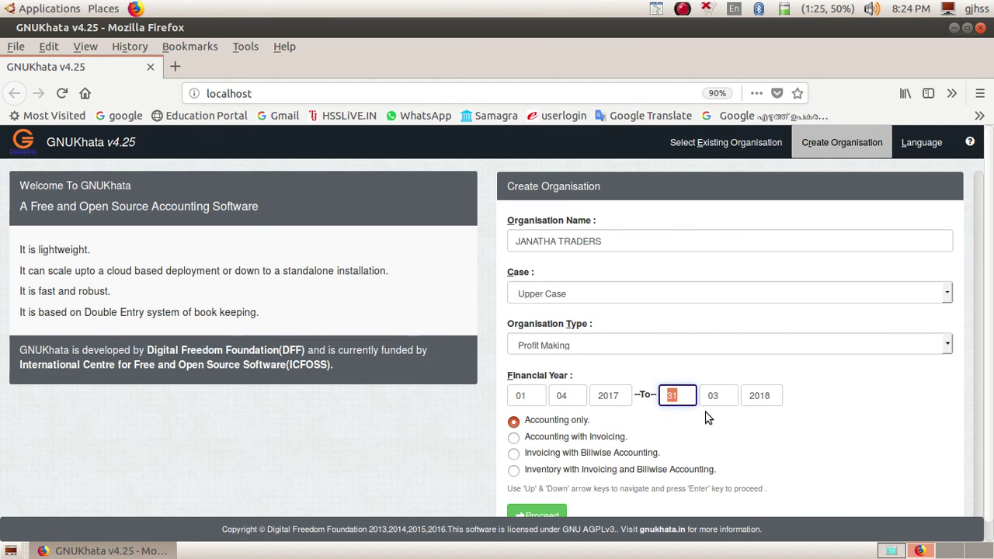
{"action": "scroll", "coordinate": [708, 412], "scroll_direction": "down", "scroll_amount": 1}
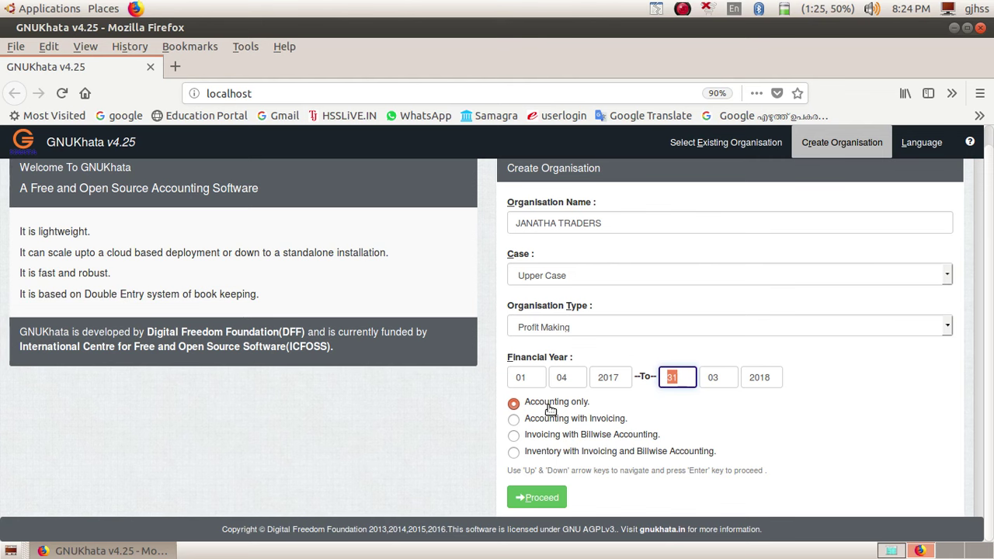
{"action": "left_click", "coordinate": [537, 499]}
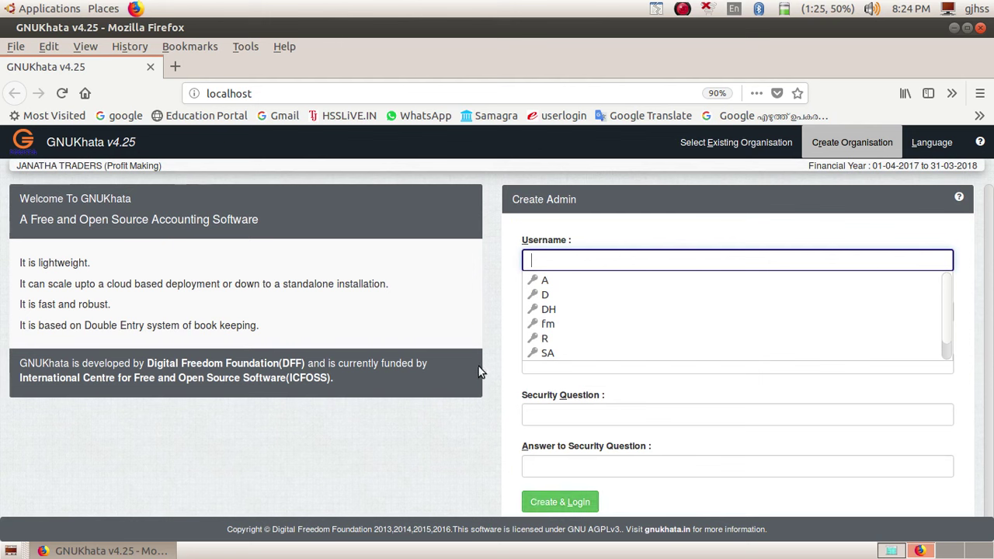
{"action": "left_click", "coordinate": [494, 308]}
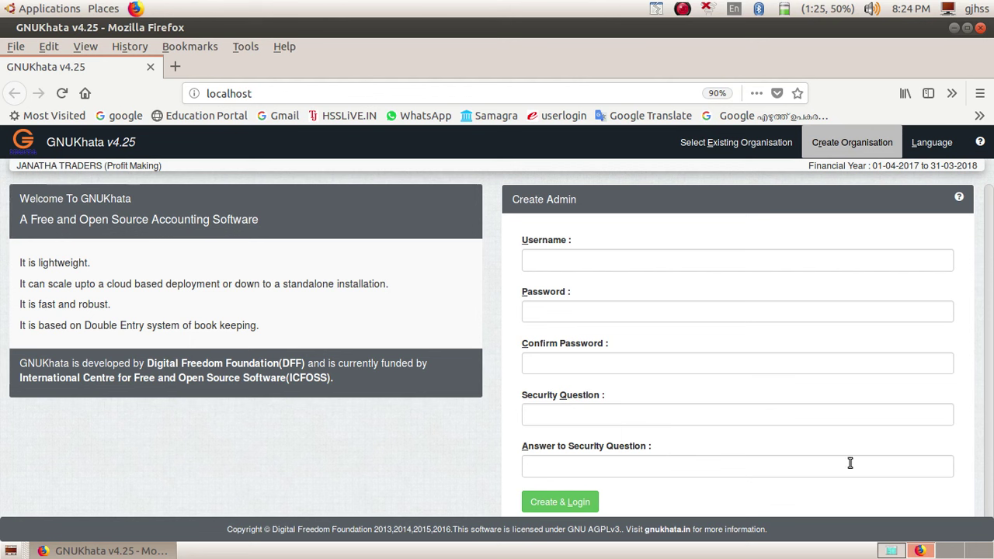
{"action": "left_click", "coordinate": [960, 200]}
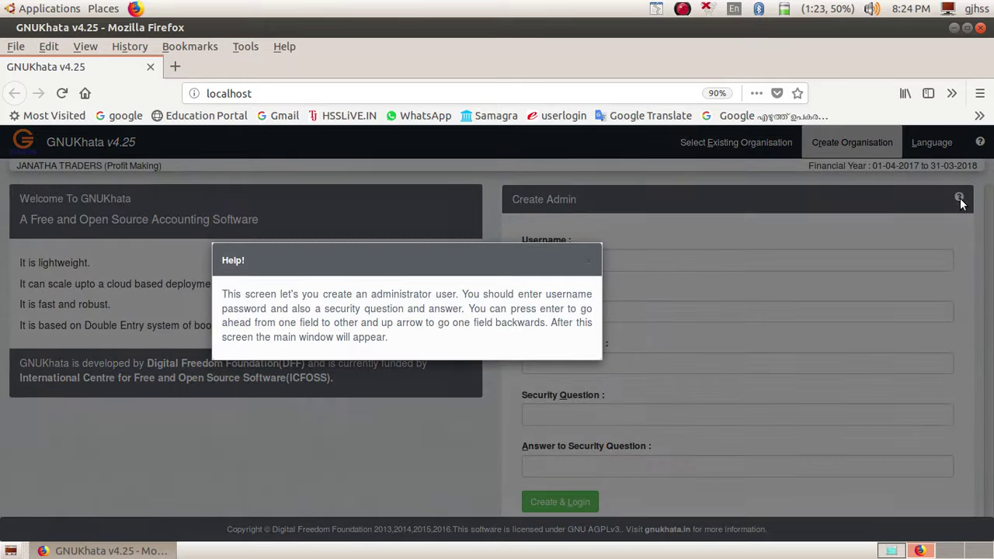
{"action": "left_click", "coordinate": [593, 265]}
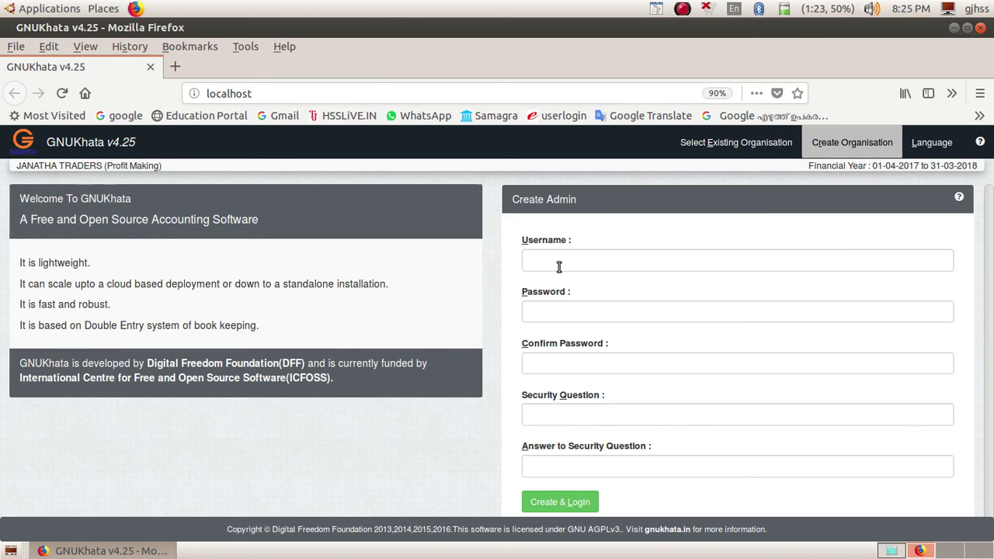
{"action": "left_click", "coordinate": [558, 266]}
{"action": "left_click", "coordinate": [556, 267]}
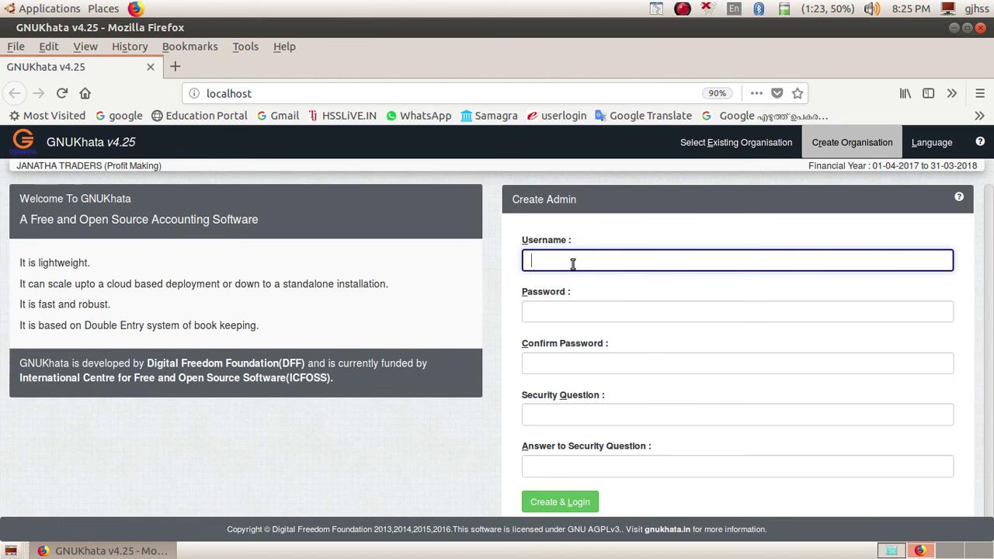
- Enter the admin username, then type and confirm the admin password
{"action": "type", "text": "S"}
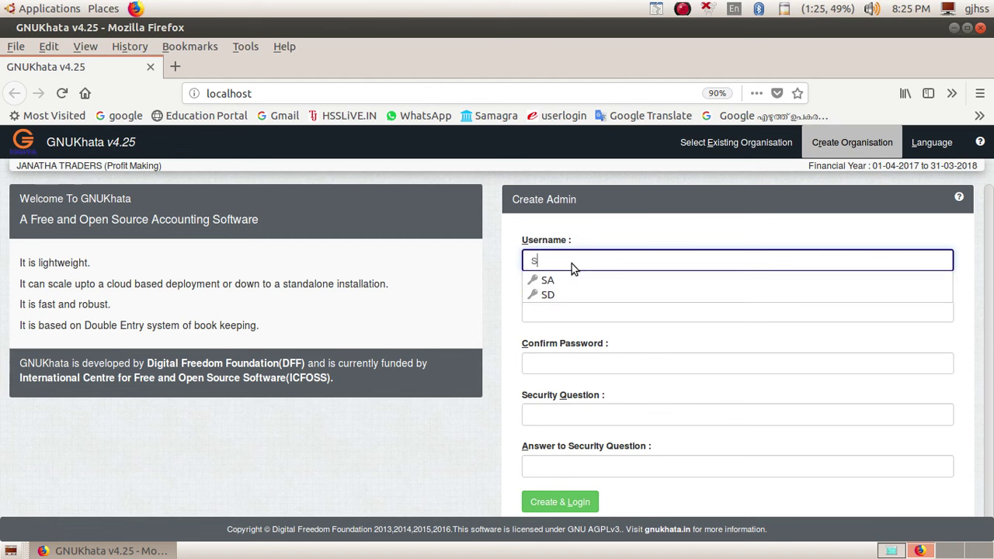
{"action": "type", "text": "ulai"}
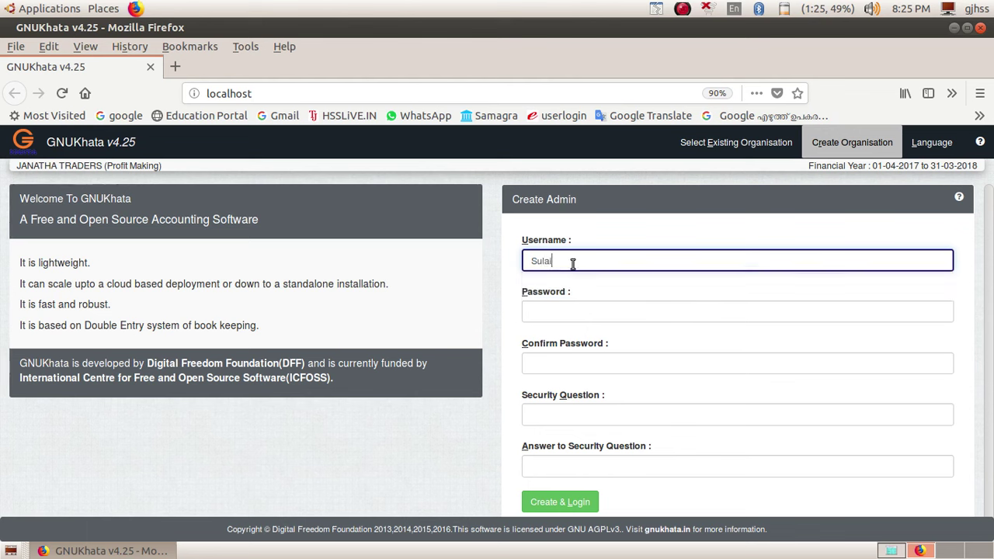
{"action": "type", "text": "man"}
{"action": "left_click", "coordinate": [558, 310]}
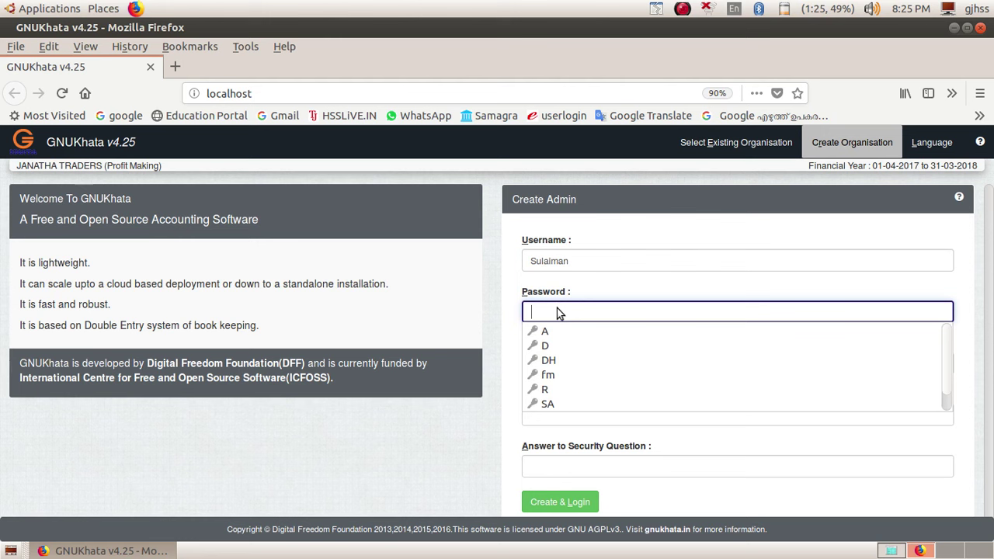
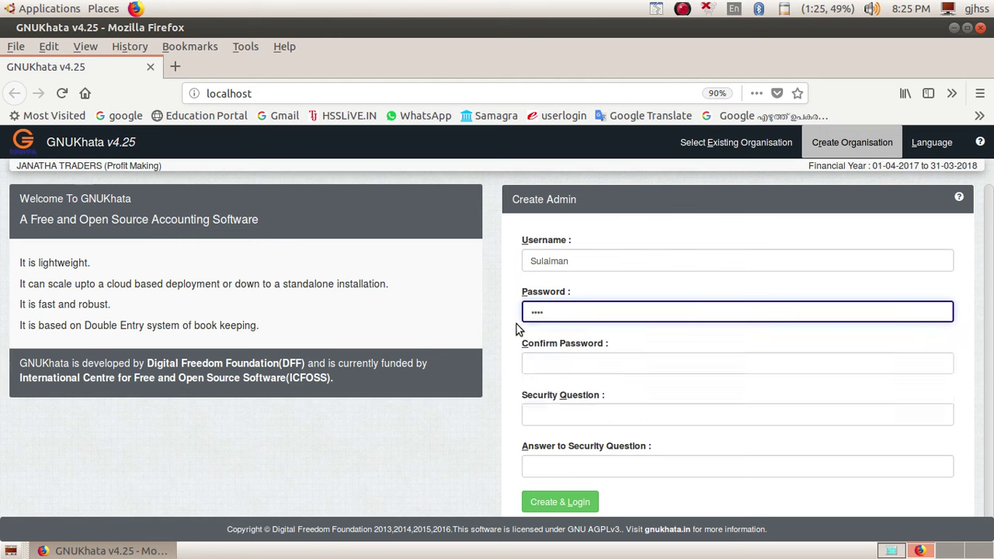
{"action": "left_click", "coordinate": [550, 362]}
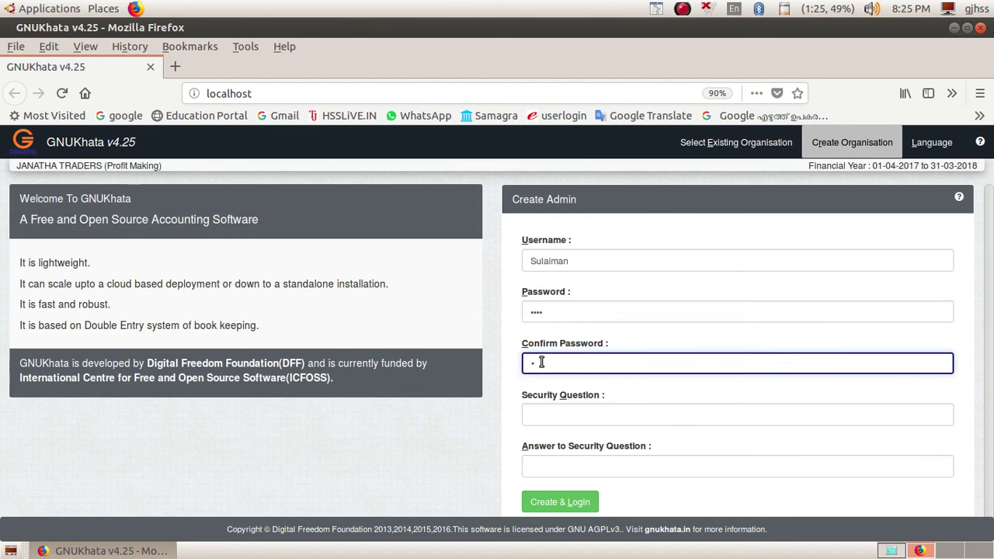
- Add security question 'My eldest daughter' with its answer, then create the admin and log in
{"action": "left_click", "coordinate": [565, 420]}
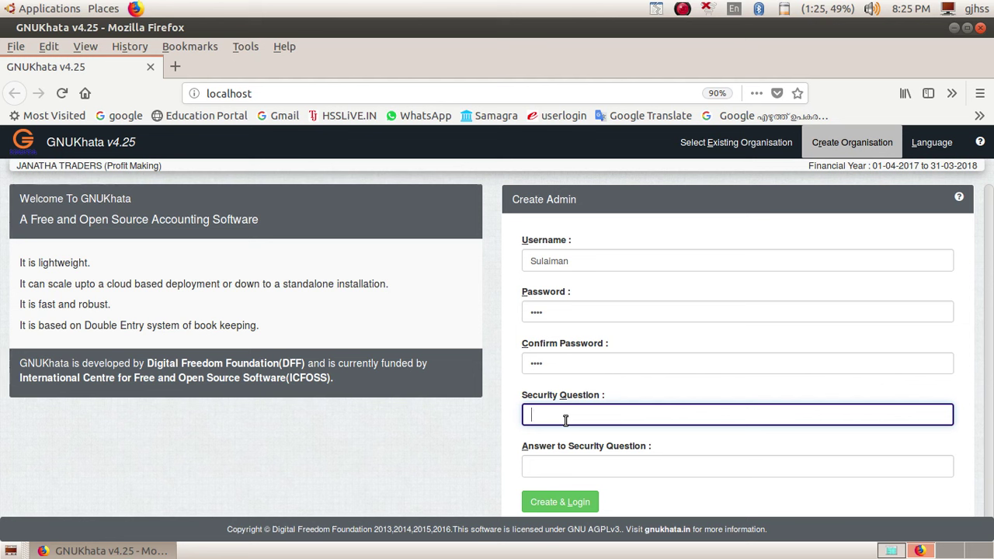
{"action": "type", "text": "My eldest daughter"}
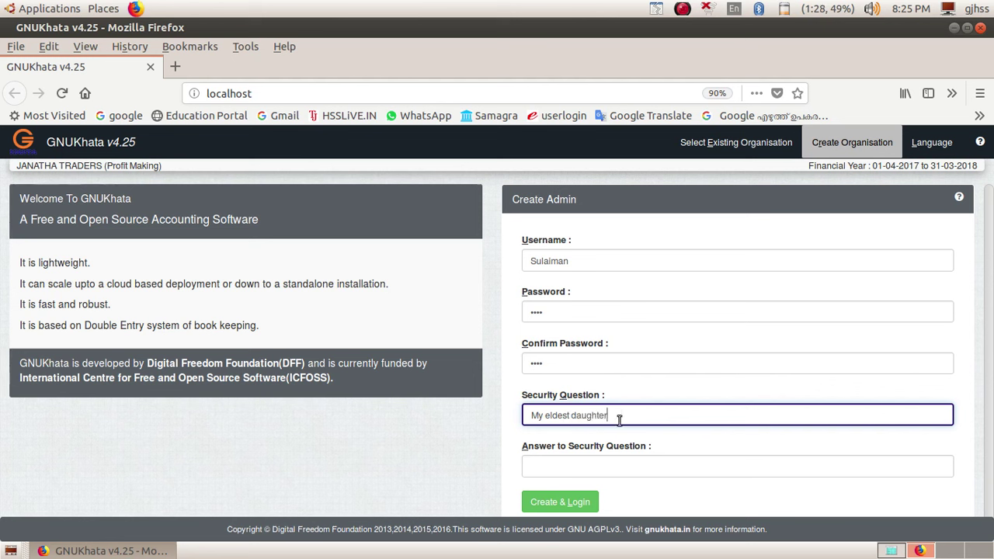
{"action": "left_click", "coordinate": [579, 465]}
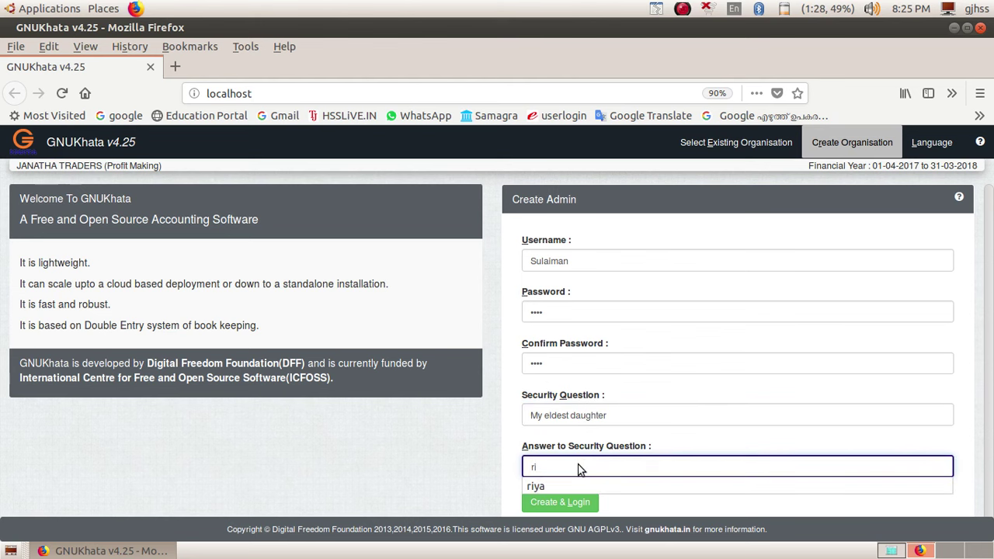
{"action": "left_click", "coordinate": [553, 503]}
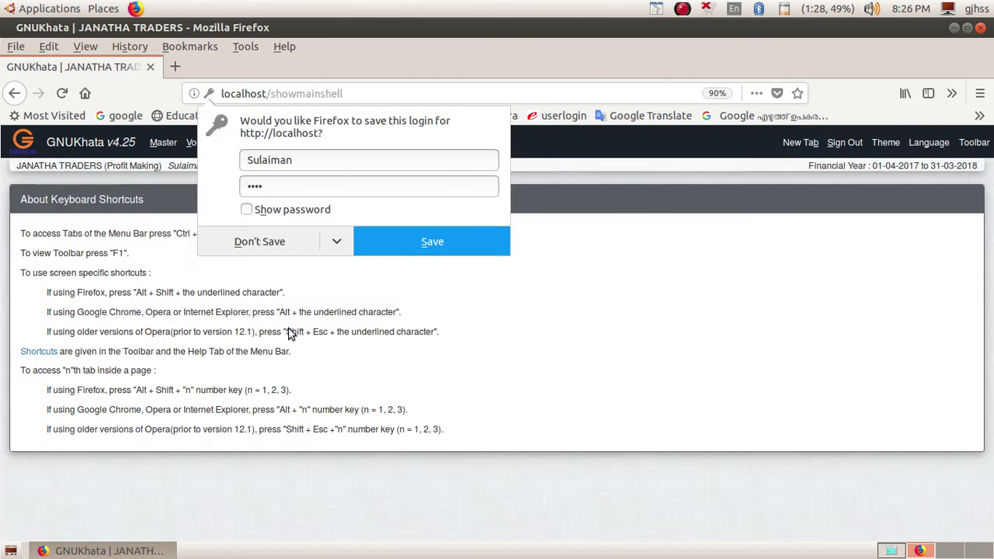
- Decline Firefox's offer to save the login and open the Master menu
{"action": "left_click", "coordinate": [279, 246]}
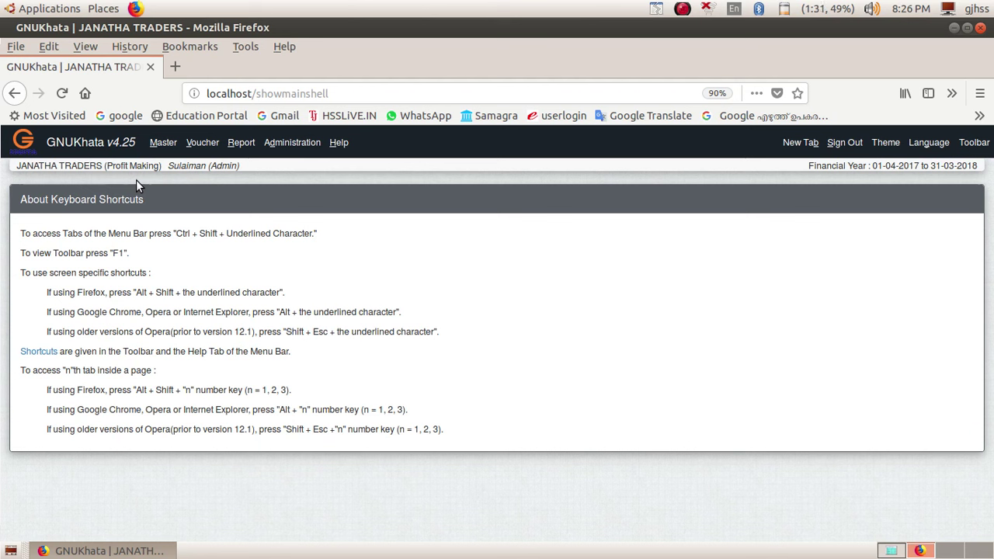
{"action": "left_click", "coordinate": [161, 145]}
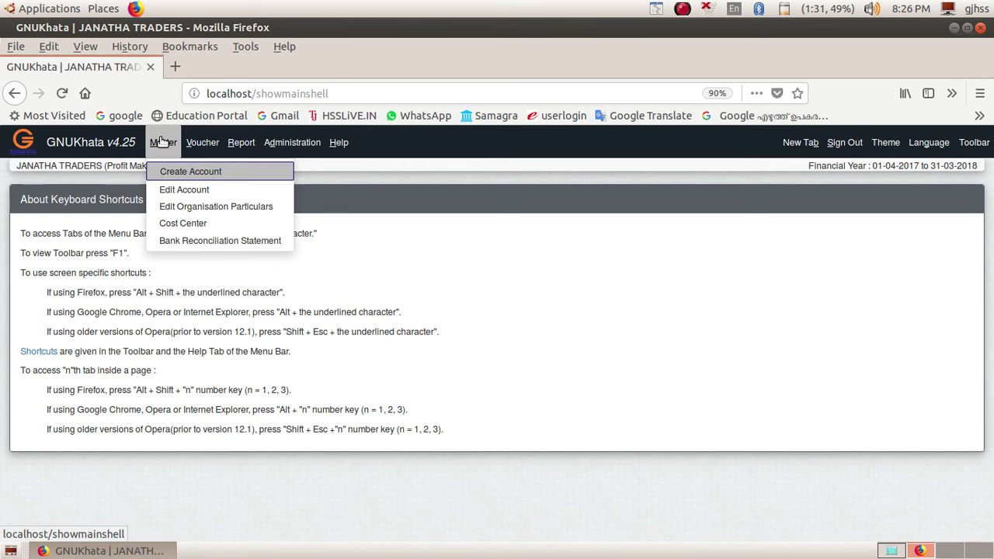
- Review Edit Organisation Particulars and save the form unchanged
{"action": "left_click", "coordinate": [195, 207]}
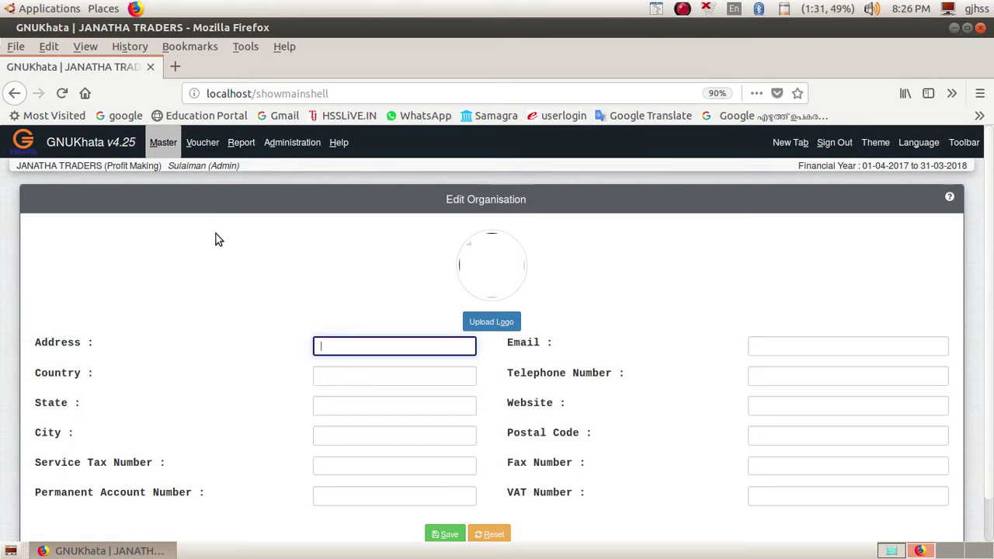
{"action": "scroll", "coordinate": [220, 241], "scroll_direction": "down", "scroll_amount": 1}
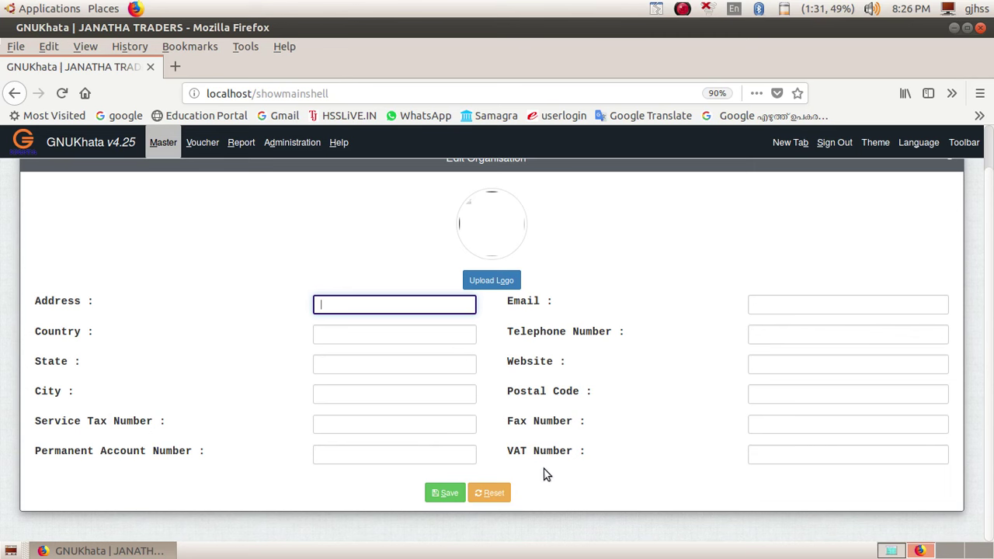
{"action": "scroll", "coordinate": [611, 417], "scroll_direction": "up", "scroll_amount": 1}
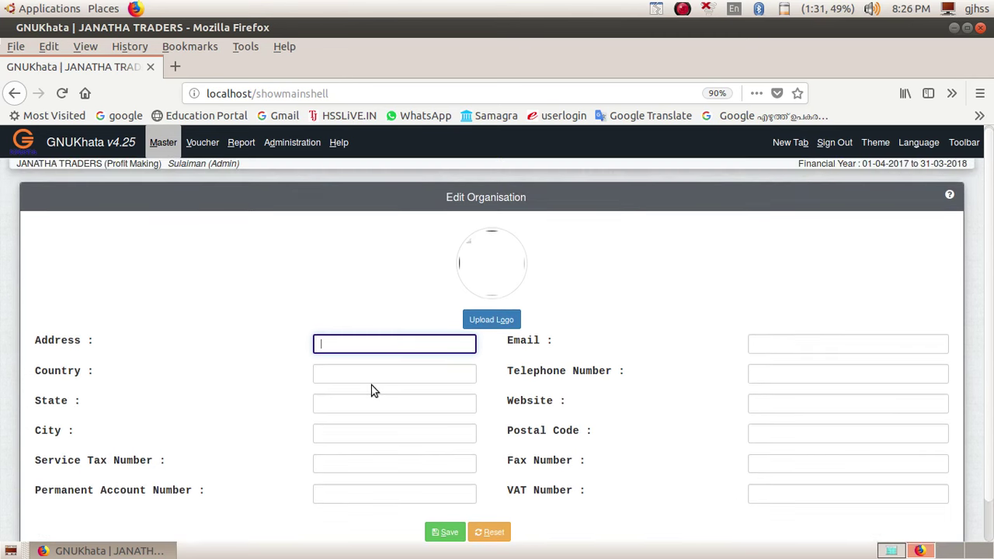
{"action": "scroll", "coordinate": [422, 392], "scroll_direction": "down", "scroll_amount": 1}
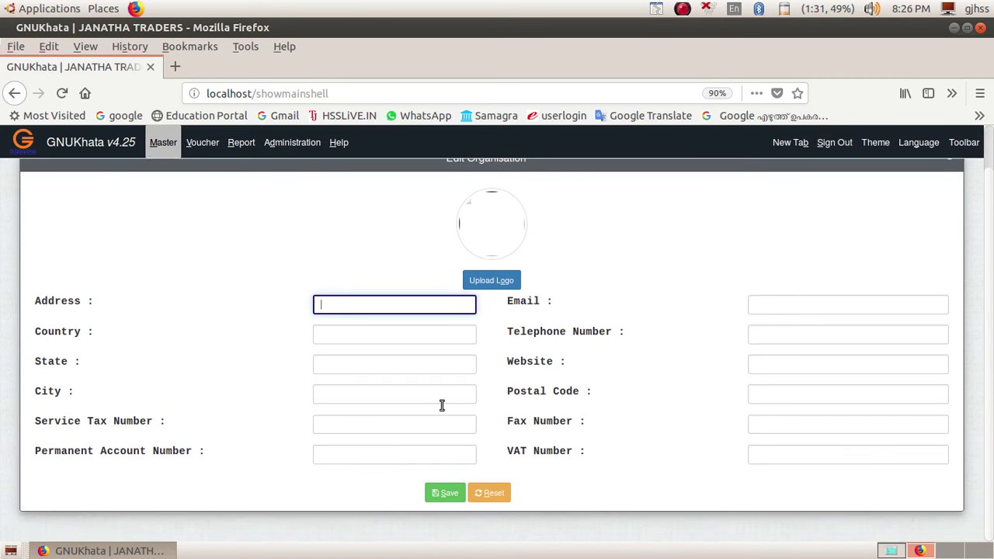
{"action": "left_click", "coordinate": [448, 494]}
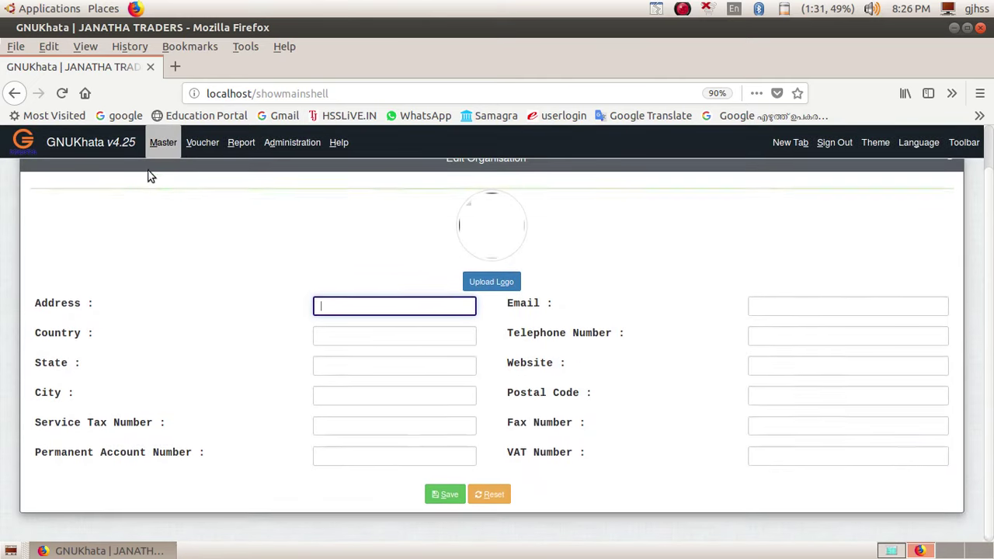
- Return to the GNUKhata home page and advance the practical PDF to page 2
{"action": "left_click", "coordinate": [16, 142]}
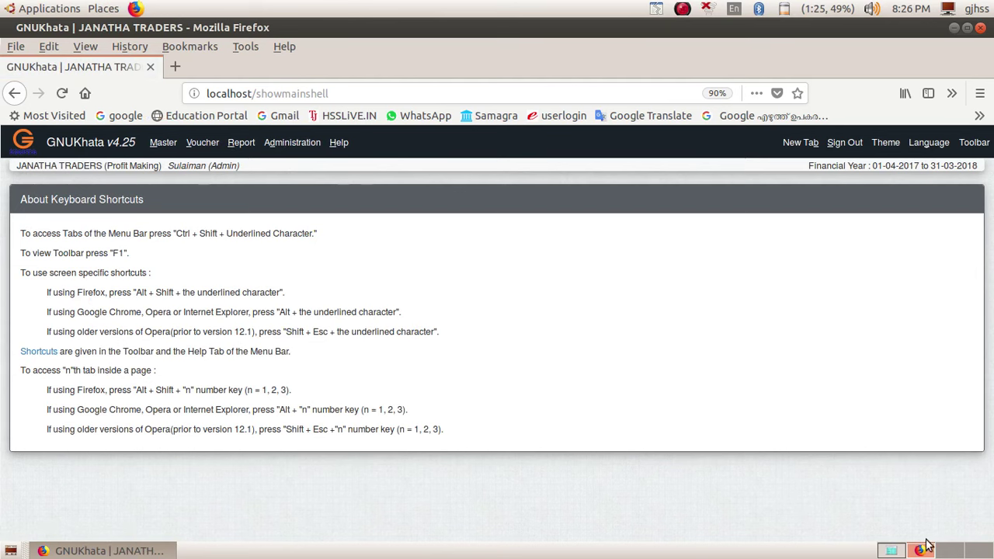
{"action": "left_click", "coordinate": [893, 553]}
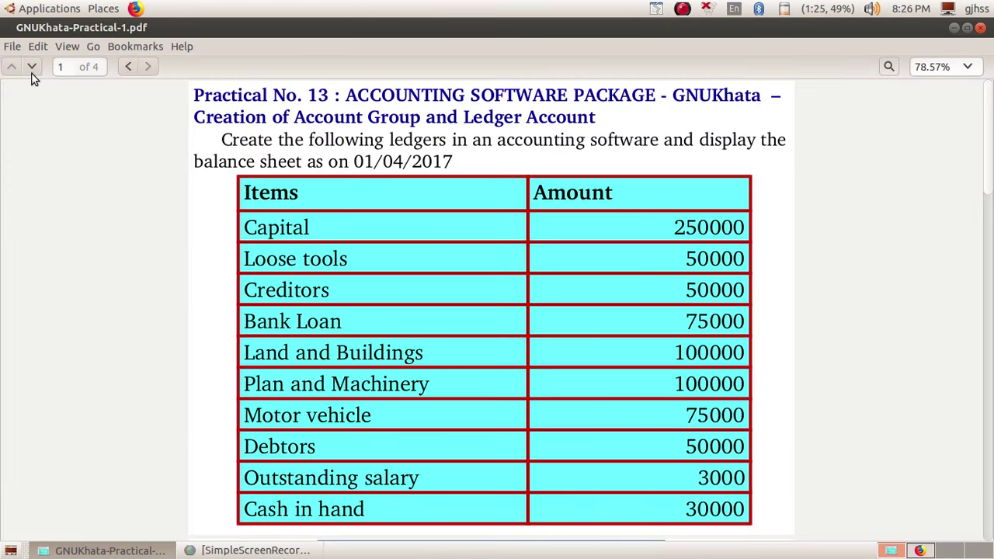
{"action": "left_click", "coordinate": [34, 69]}
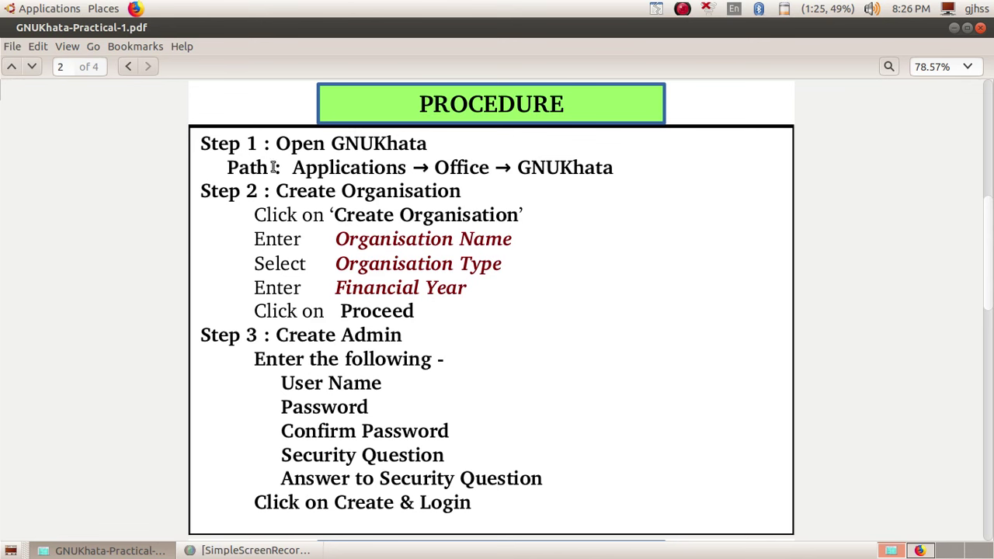
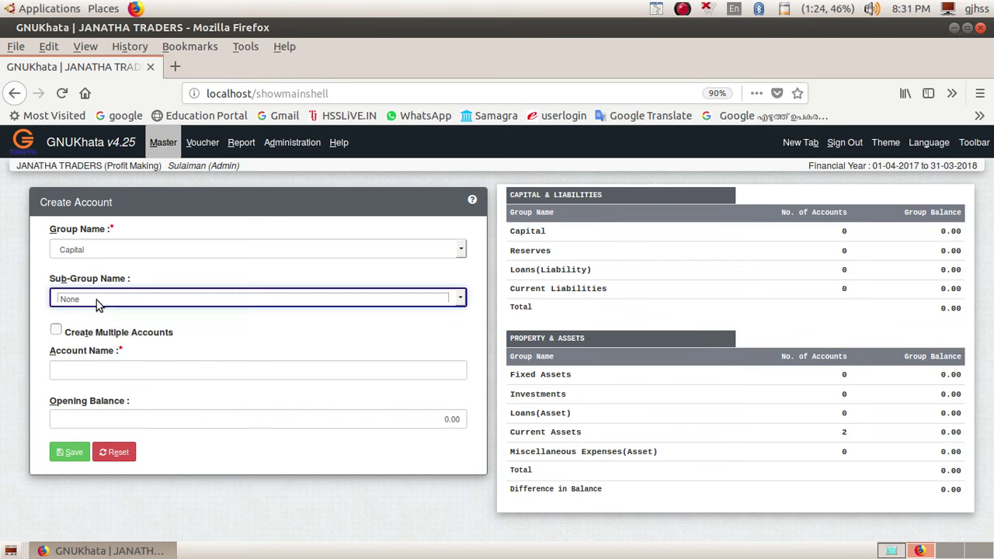
- Create the ledger 'Capital Account' with an opening balance of 250000 and save it
{"action": "left_click", "coordinate": [108, 369]}
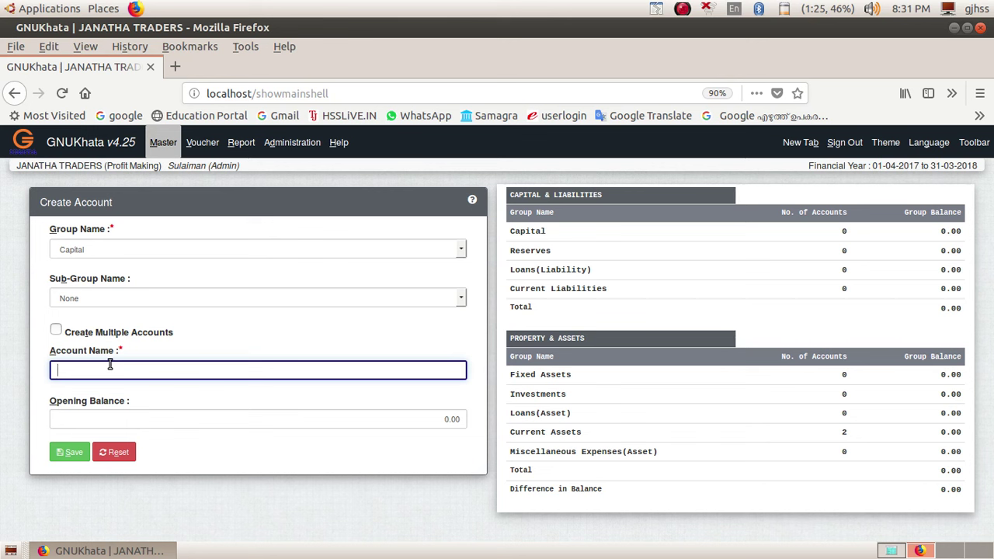
{"action": "type", "text": "Cap"}
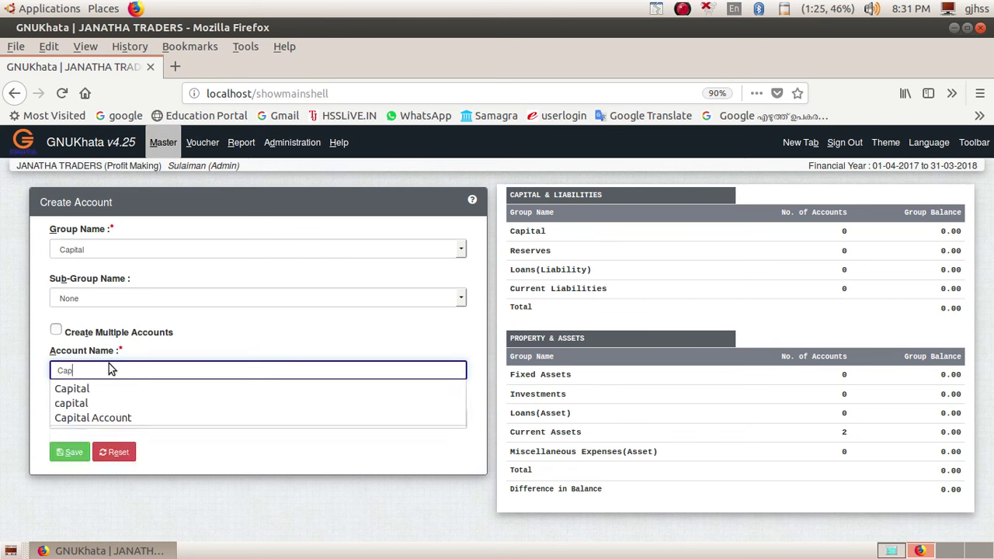
{"action": "type", "text": "ital acc"}
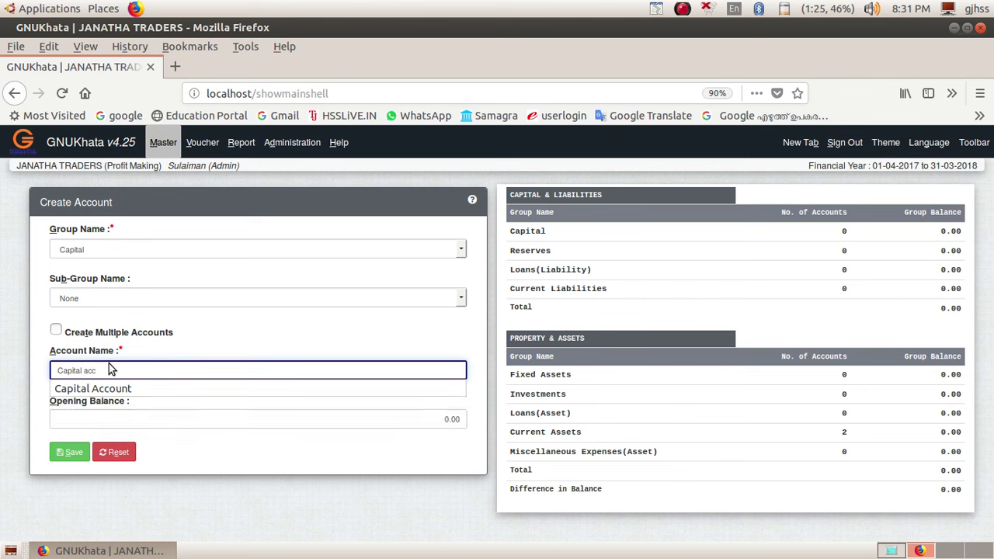
{"action": "key", "text": "BackSpace"}
{"action": "key", "text": "BackSpace"}
{"action": "key", "text": "BackSpace"}
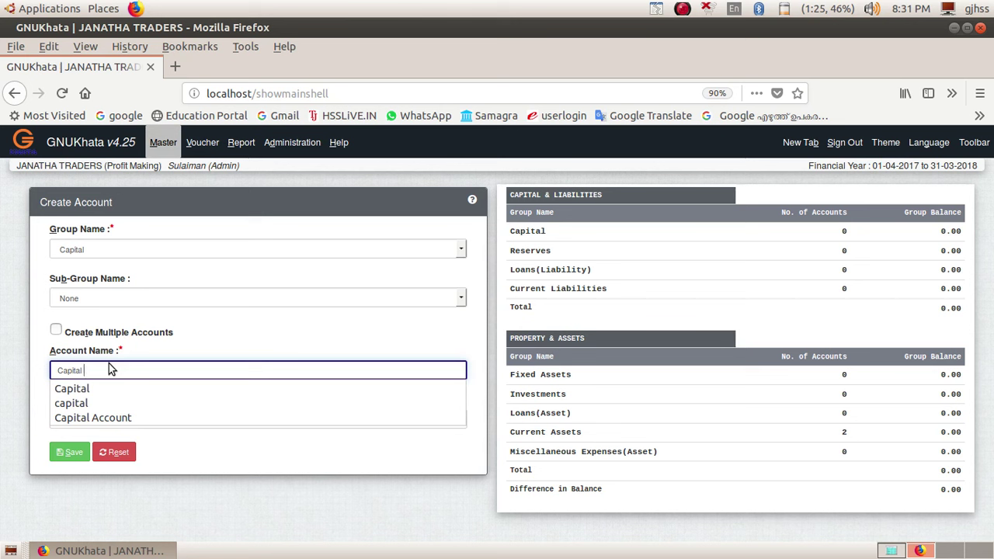
{"action": "type", "text": "Accoun"}
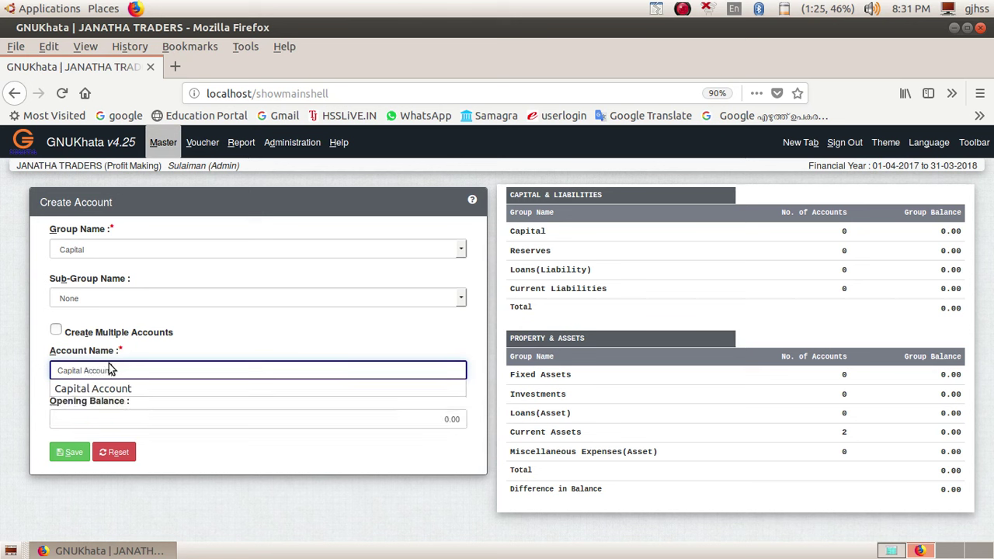
{"action": "type", "text": "t"}
{"action": "key", "text": "Tab"}
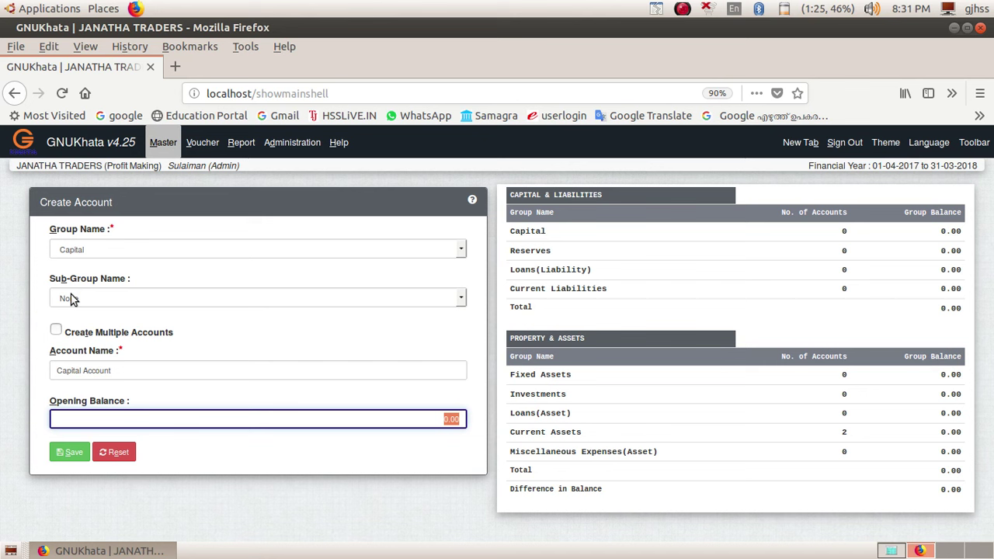
{"action": "type", "text": "25"}
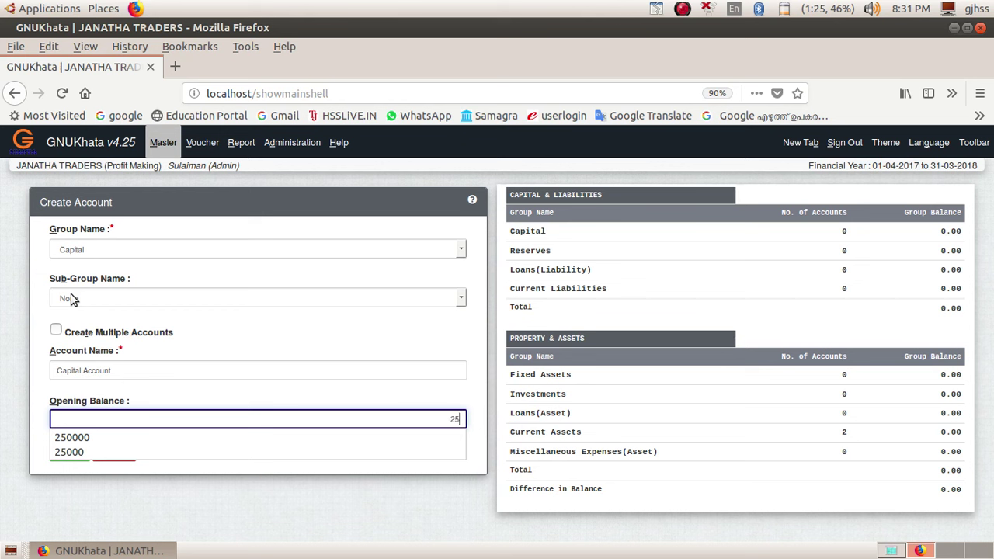
{"action": "type", "text": "0000"}
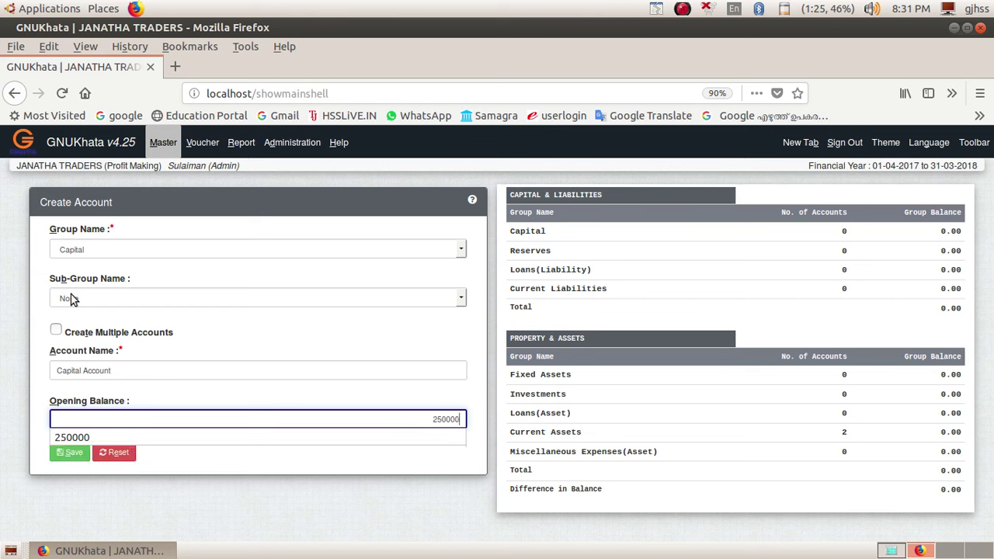
{"action": "left_click", "coordinate": [72, 454]}
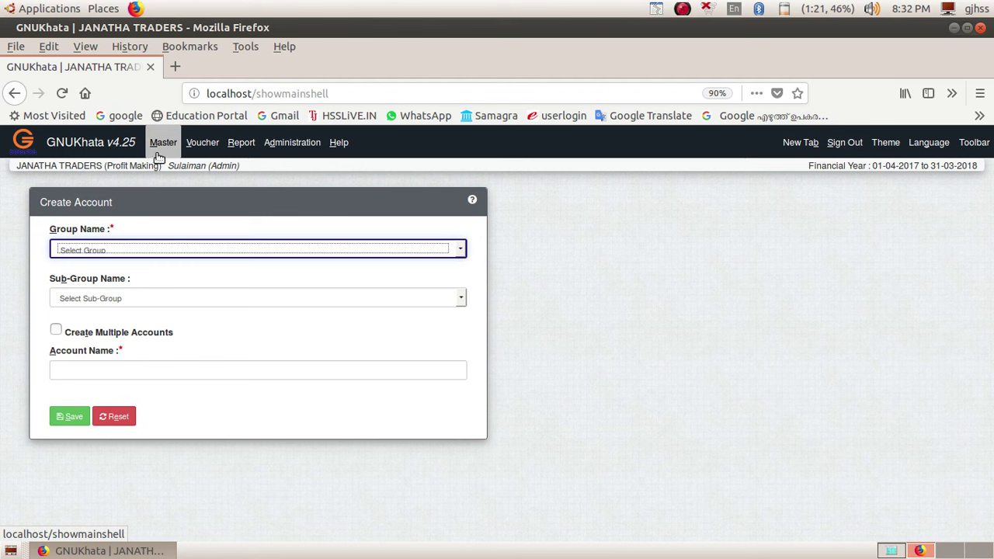
- View the List of Accounts report and confirm Capital Account appears under Capital
{"action": "left_click", "coordinate": [241, 144]}
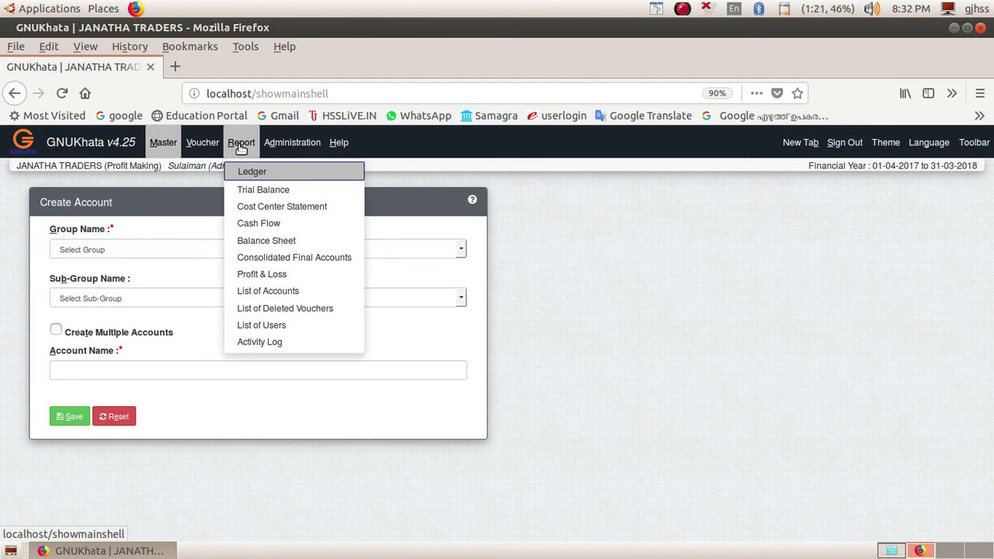
{"action": "left_click", "coordinate": [277, 295]}
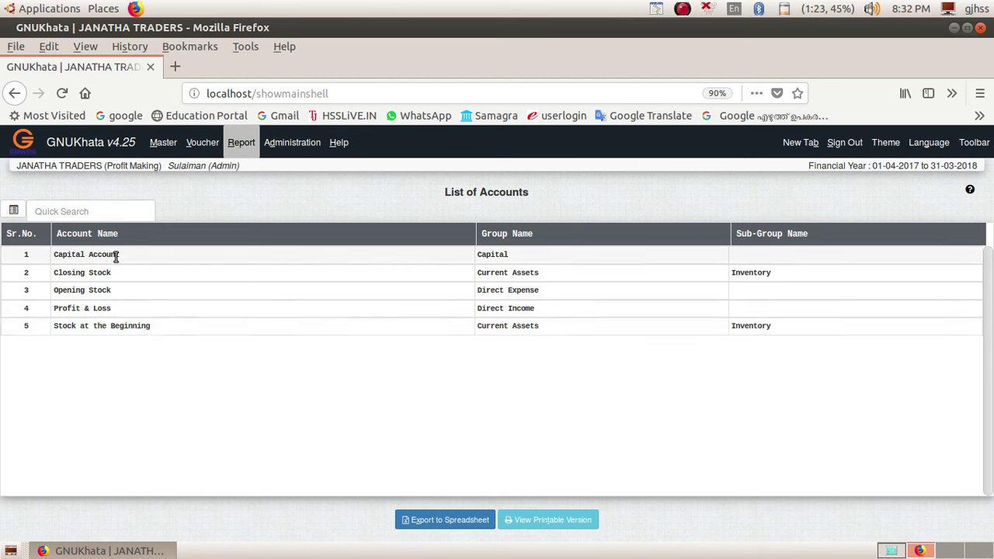
{"action": "left_click", "coordinate": [161, 146]}
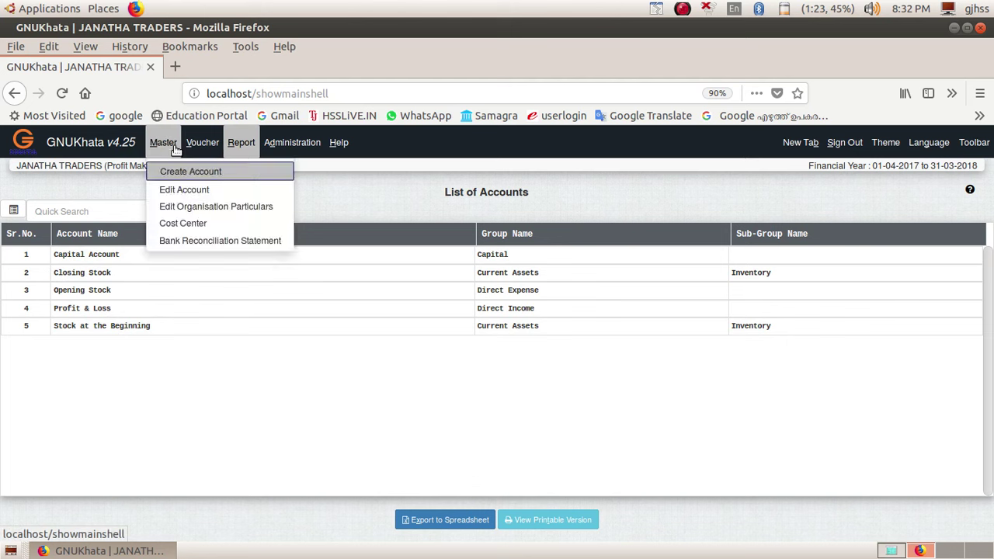
- Start a new account under Current Assets with a new sub-group named 'Loose tools'
{"action": "left_click", "coordinate": [191, 172]}
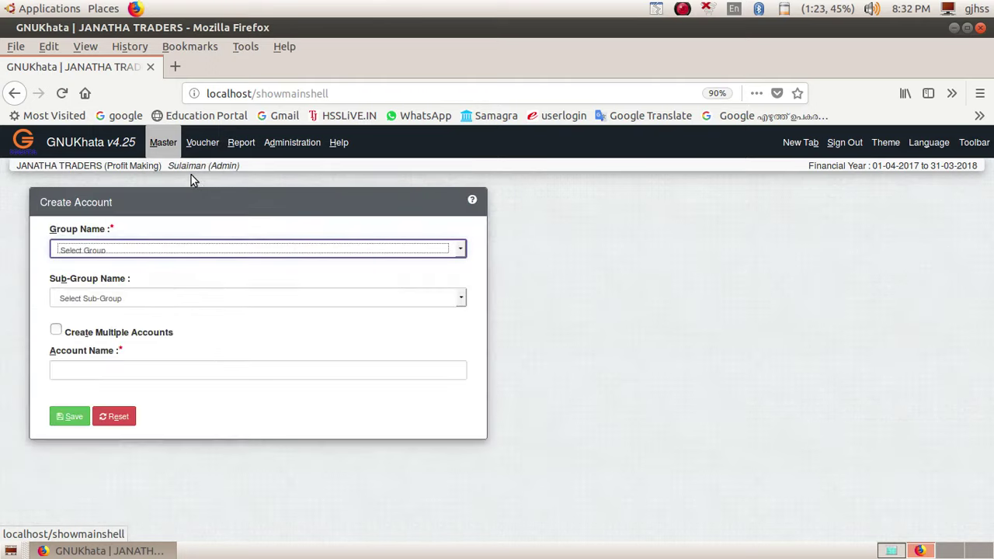
{"action": "left_click", "coordinate": [173, 259]}
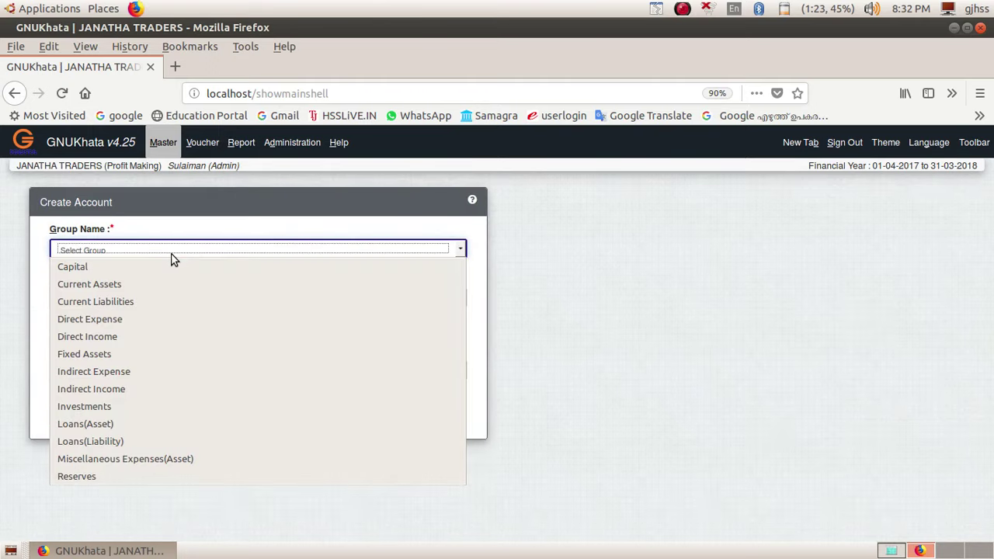
{"action": "left_click", "coordinate": [144, 284]}
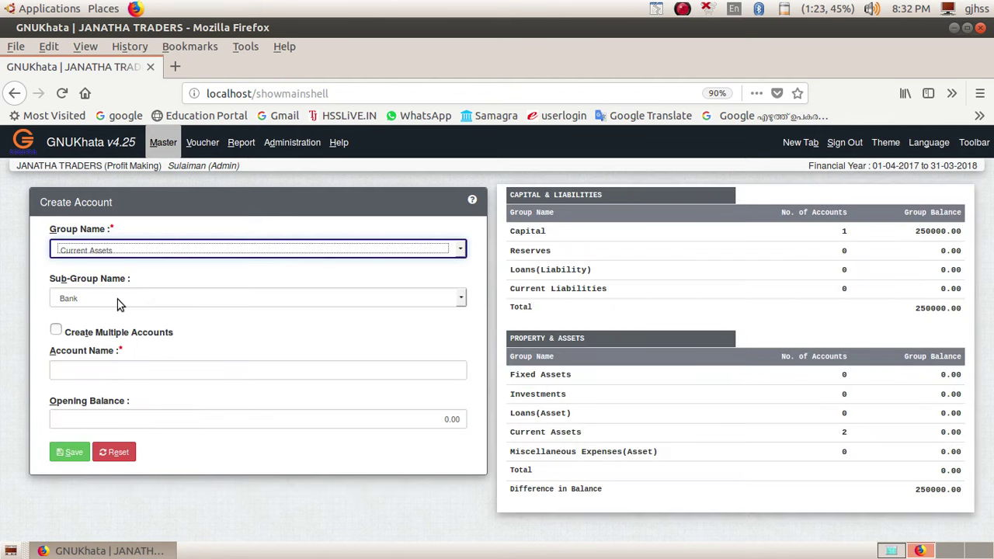
{"action": "left_click", "coordinate": [117, 299]}
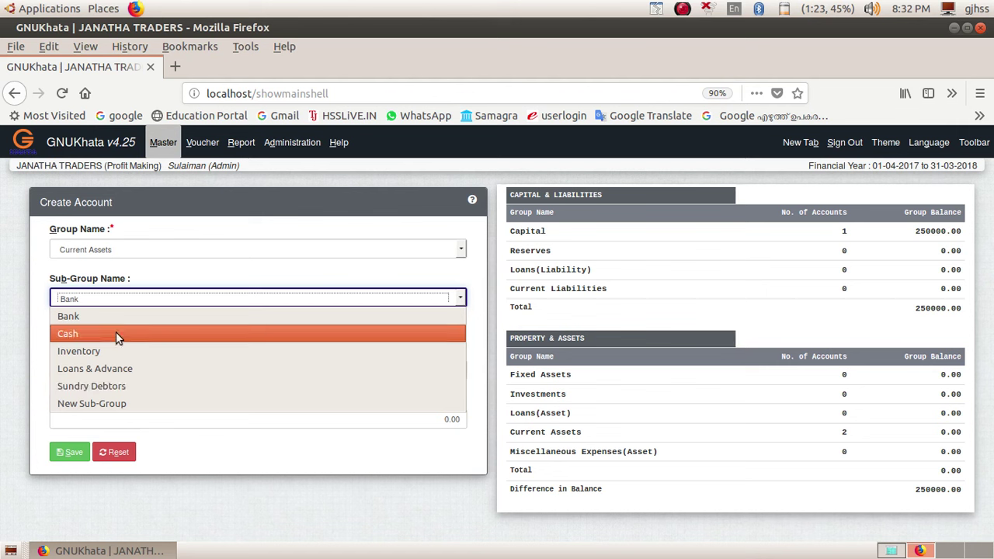
{"action": "left_click", "coordinate": [118, 403]}
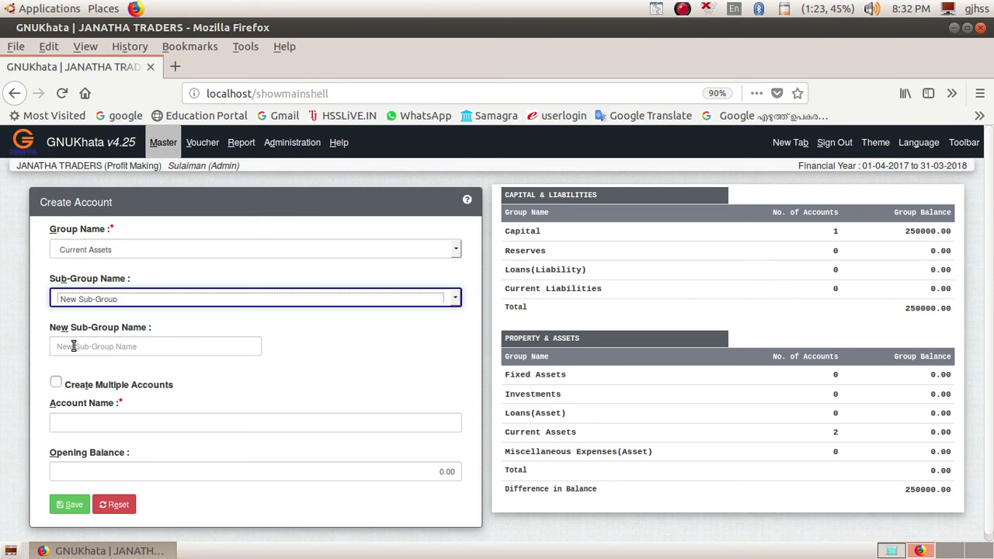
{"action": "left_click", "coordinate": [74, 346]}
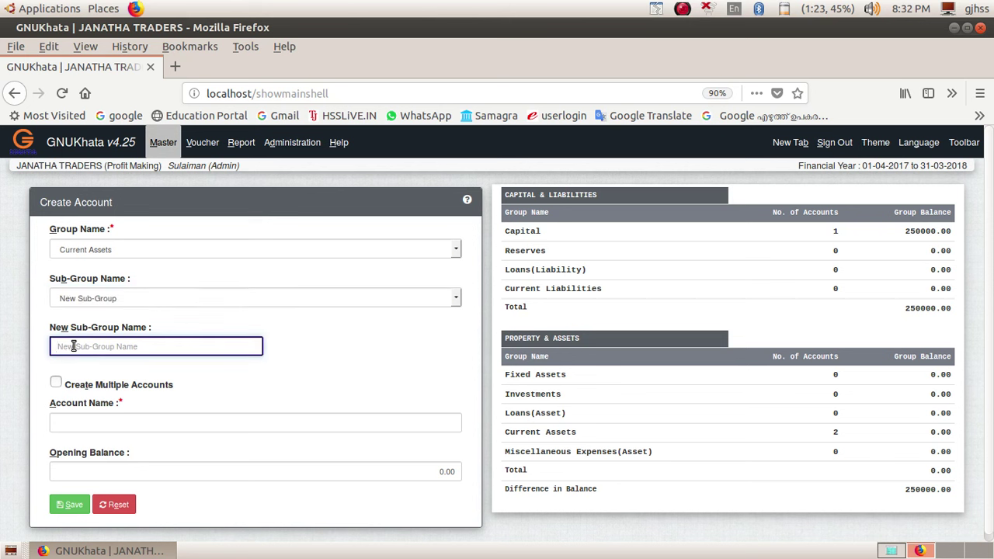
{"action": "type", "text": "Lo"}
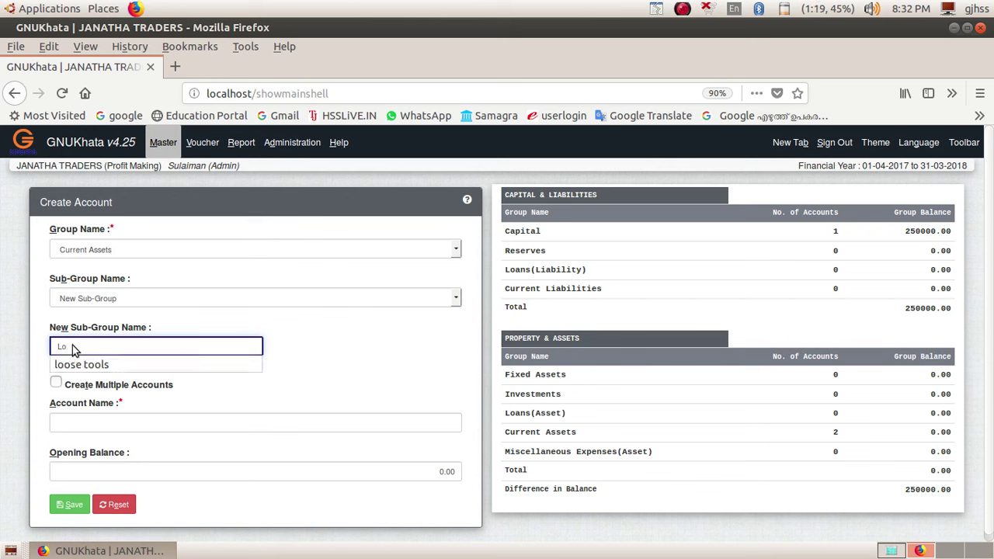
{"action": "type", "text": "ose tools"}
{"action": "key", "text": "Tab"}
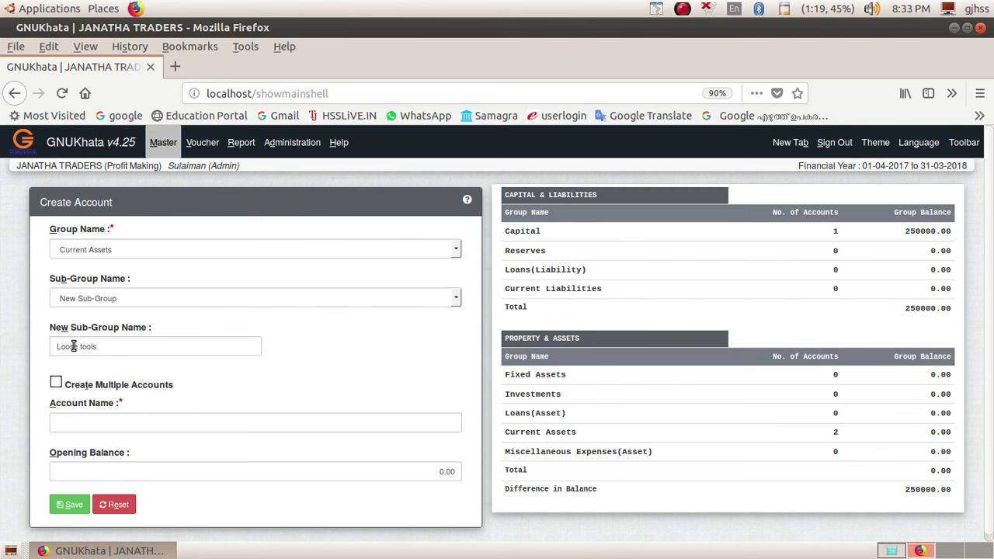
{"action": "key", "text": "Tab"}
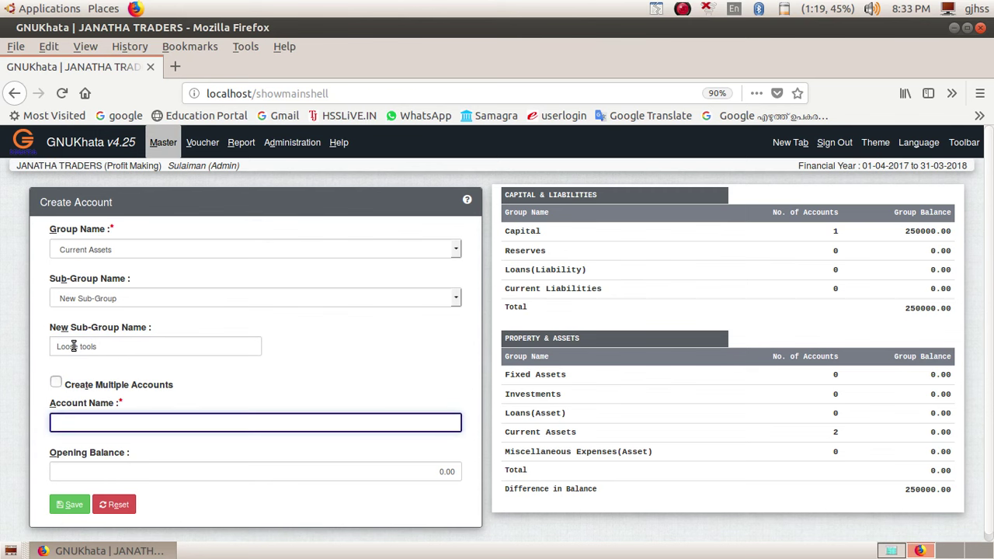
- Name the account 'Loose Tools' with a 50000 opening balance and save it
{"action": "type", "text": "Losse"}
{"action": "type", "text": " T"}
{"action": "key", "text": "BackSpace"}
{"action": "key", "text": "BackSpace"}
{"action": "key", "text": "BackSpace"}
{"action": "key", "text": "BackSpace"}
{"action": "key", "text": "BackSpace"}
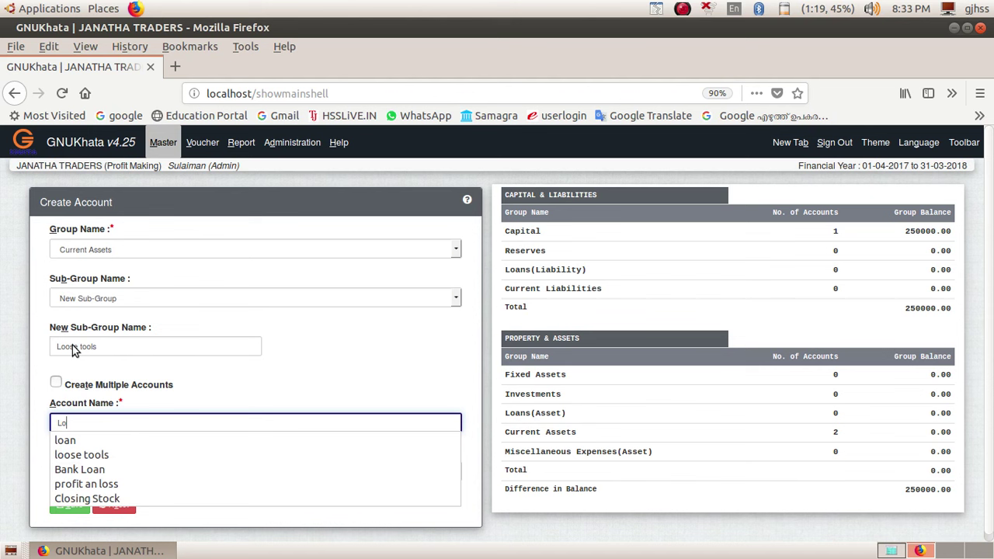
{"action": "type", "text": "ose"}
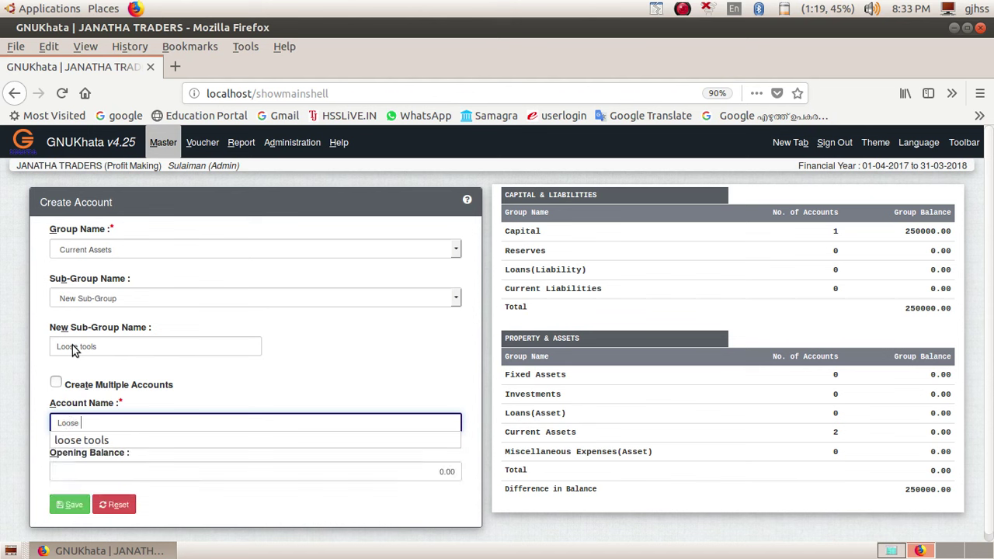
{"action": "type", "text": " Tools"}
{"action": "key", "text": "Tab"}
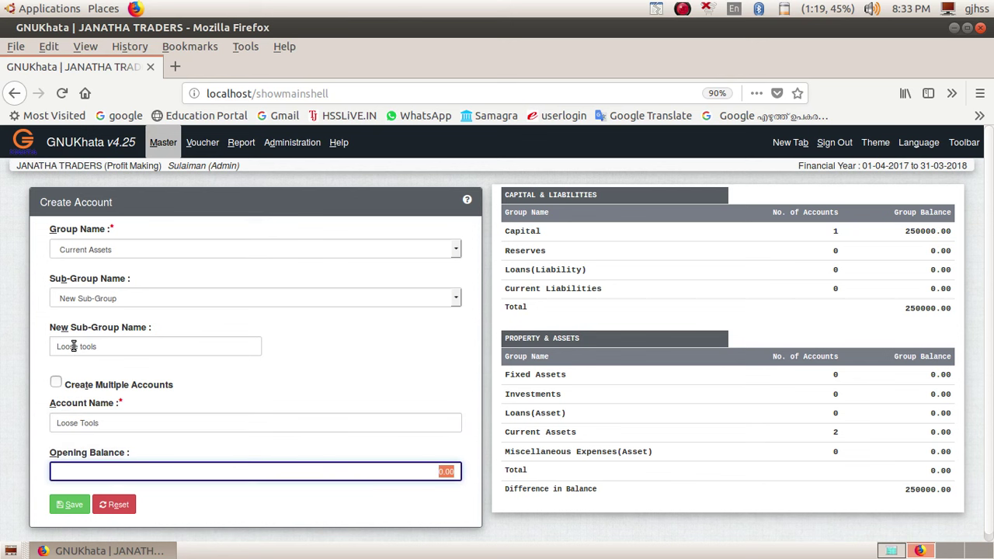
{"action": "type", "text": "5000"}
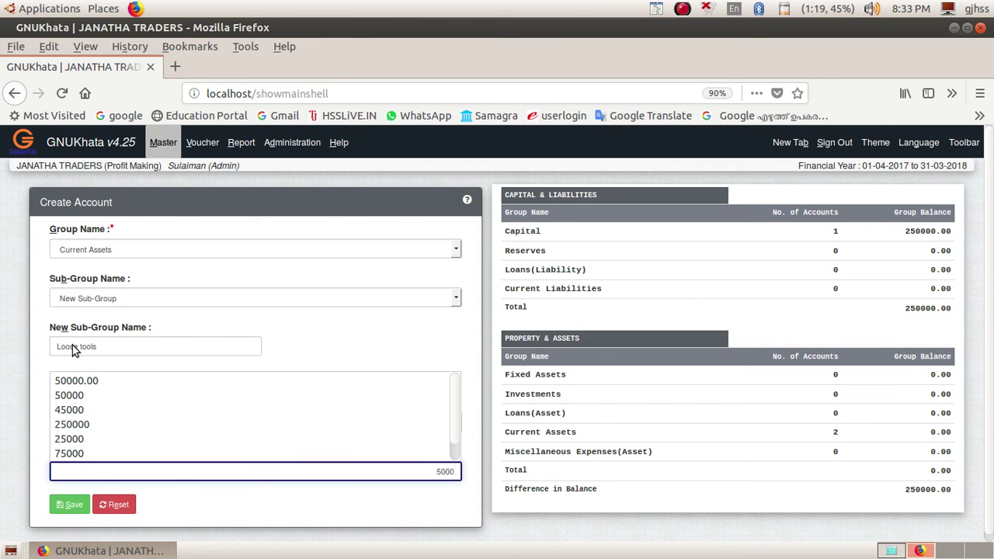
{"action": "type", "text": "0"}
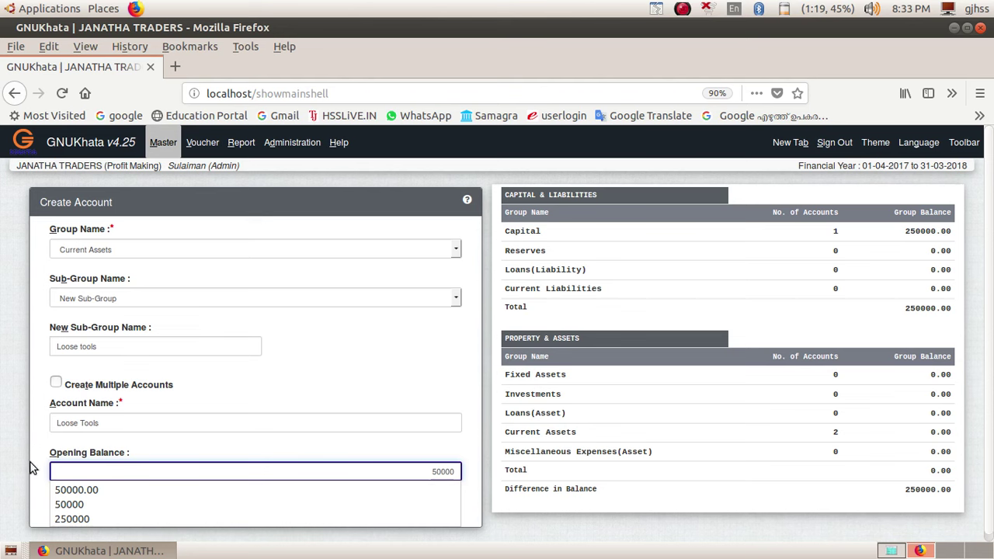
{"action": "left_click", "coordinate": [37, 466]}
{"action": "left_click", "coordinate": [70, 506]}
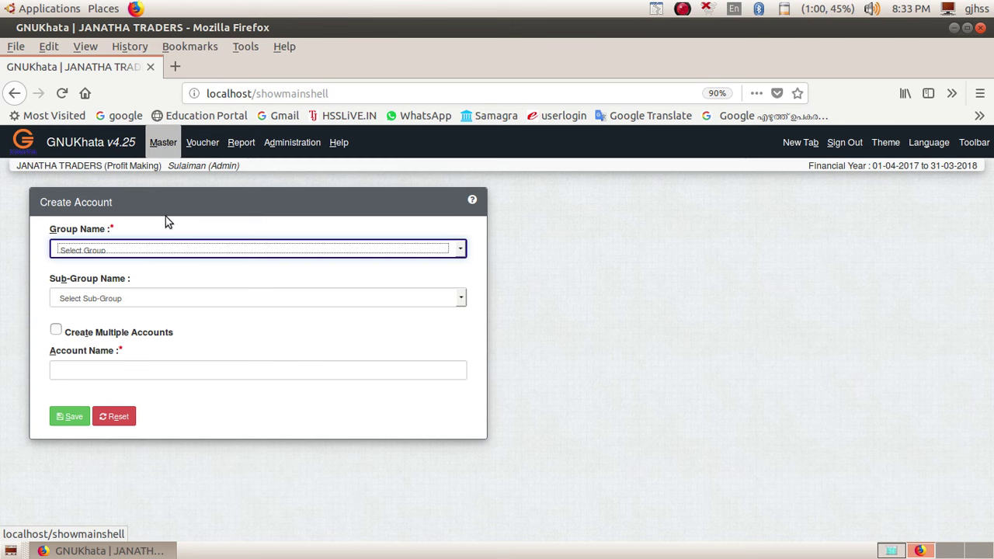
- Choose Current Liabilities with the sub-group Sundry Creditors for Purchase
{"action": "left_click", "coordinate": [140, 250]}
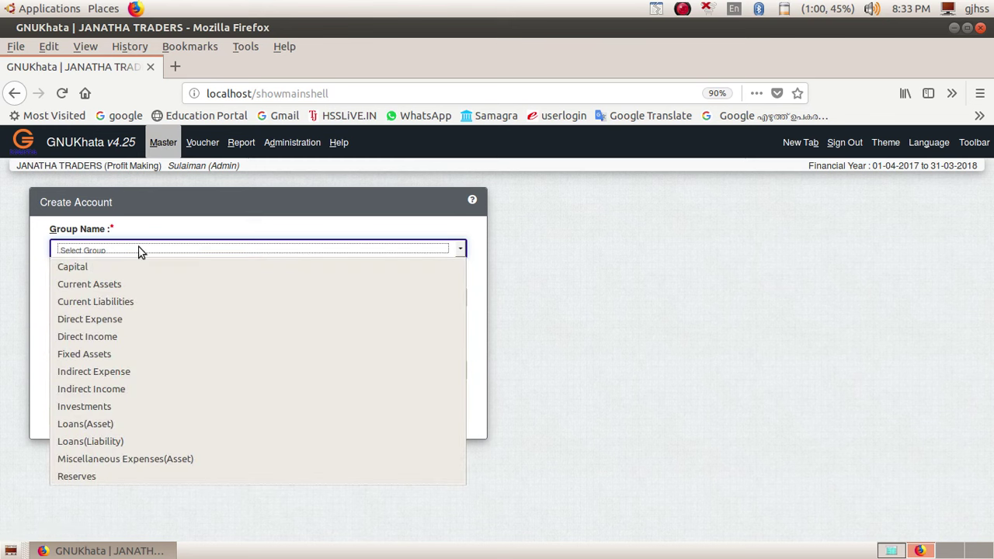
{"action": "left_click", "coordinate": [120, 303]}
{"action": "left_click", "coordinate": [118, 300]}
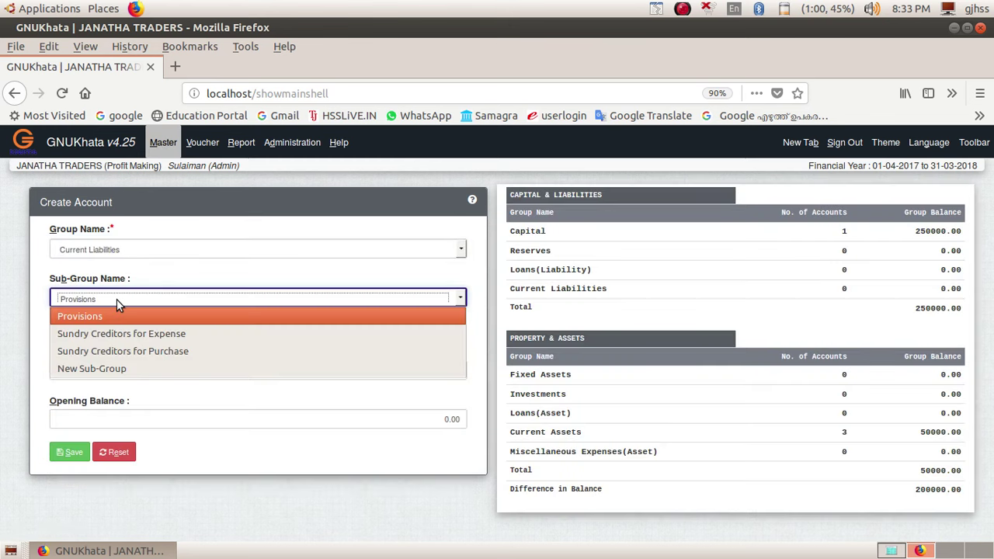
{"action": "left_click", "coordinate": [142, 351]}
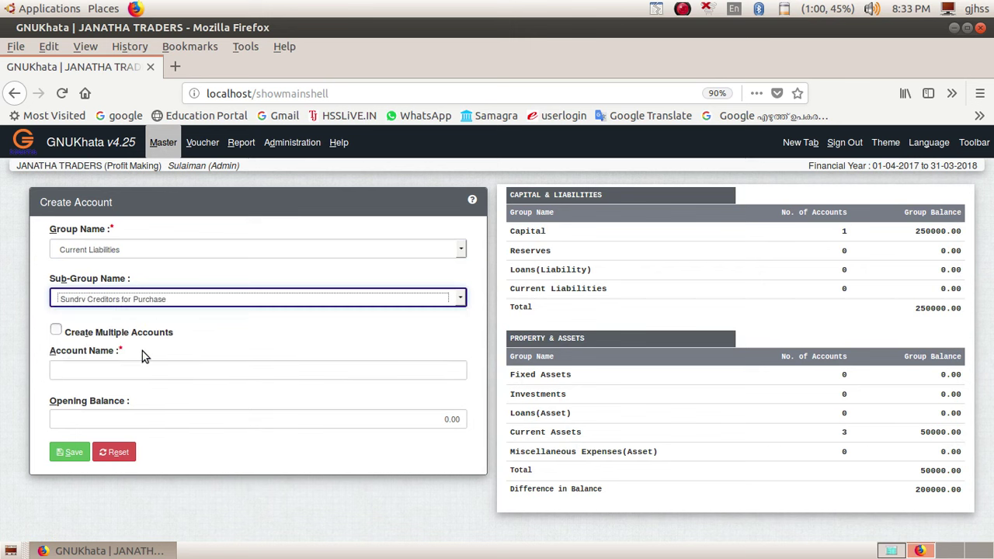
- Name the account 'Creditors' with a 50000 opening balance and save it
{"action": "left_click", "coordinate": [121, 375]}
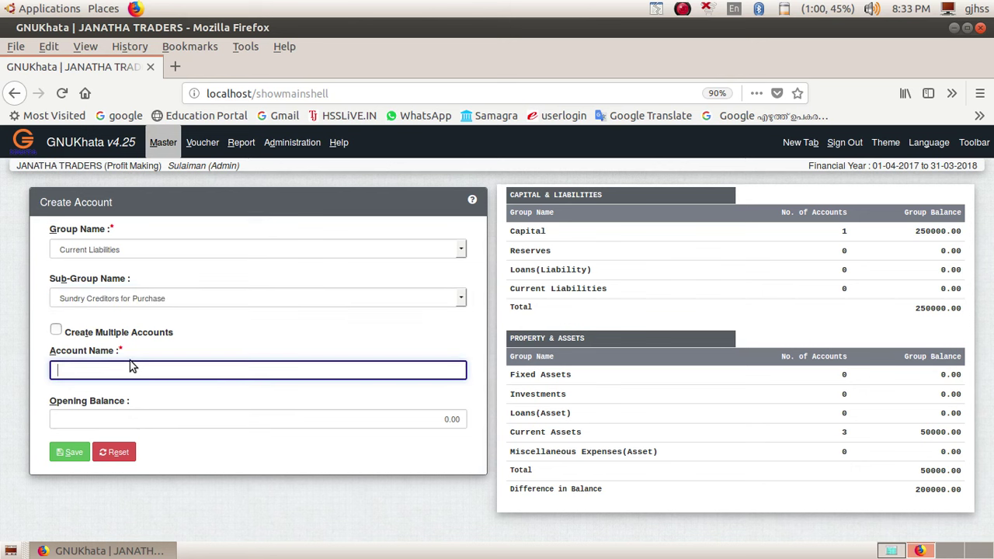
{"action": "type", "text": "Cr"}
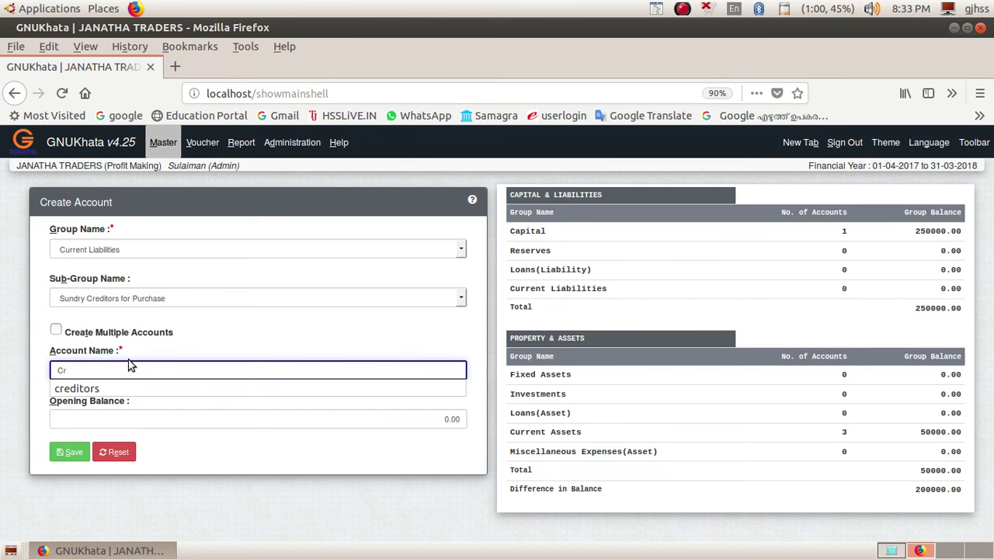
{"action": "left_click", "coordinate": [90, 389]}
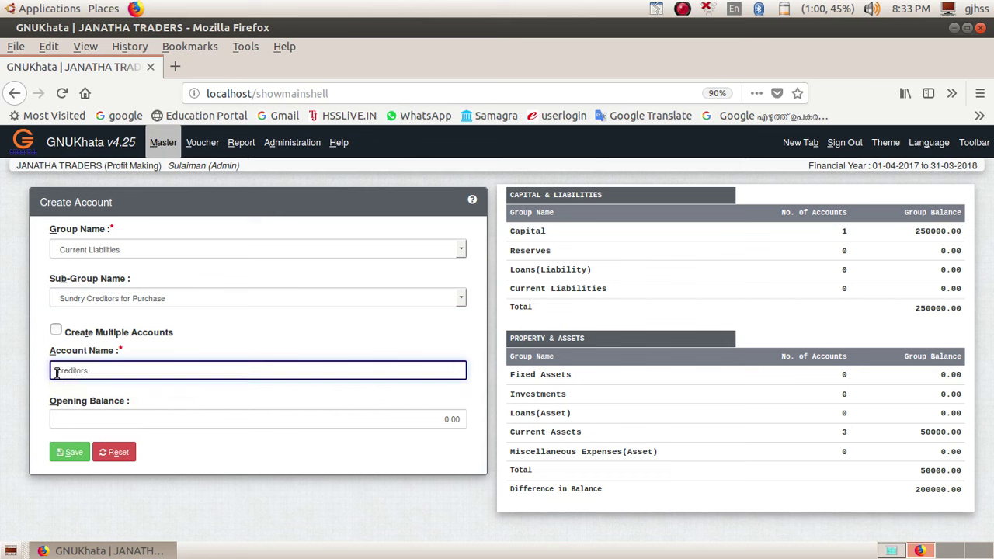
{"action": "left_click", "coordinate": [57, 373]}
{"action": "key", "text": "Delete"}
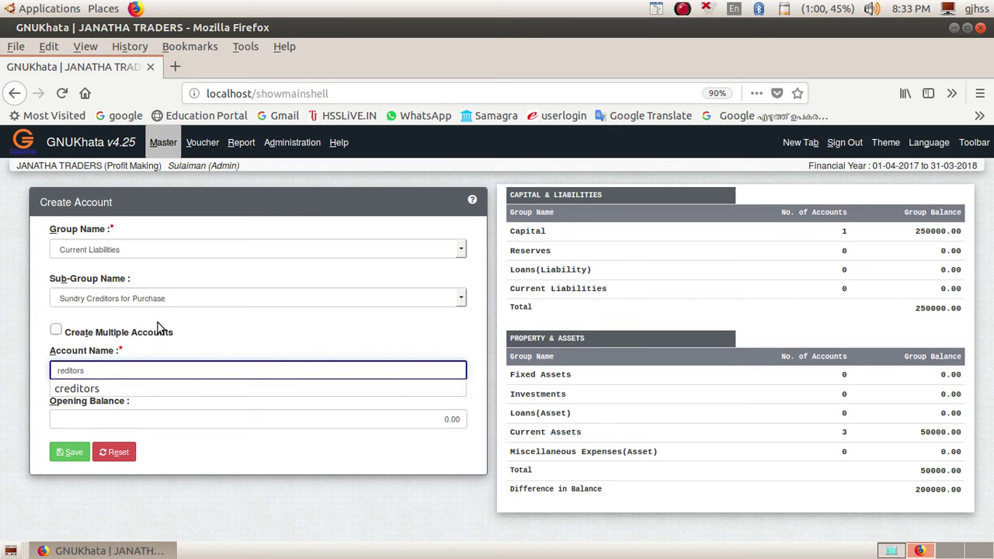
{"action": "type", "text": "C"}
{"action": "key", "text": "Tab"}
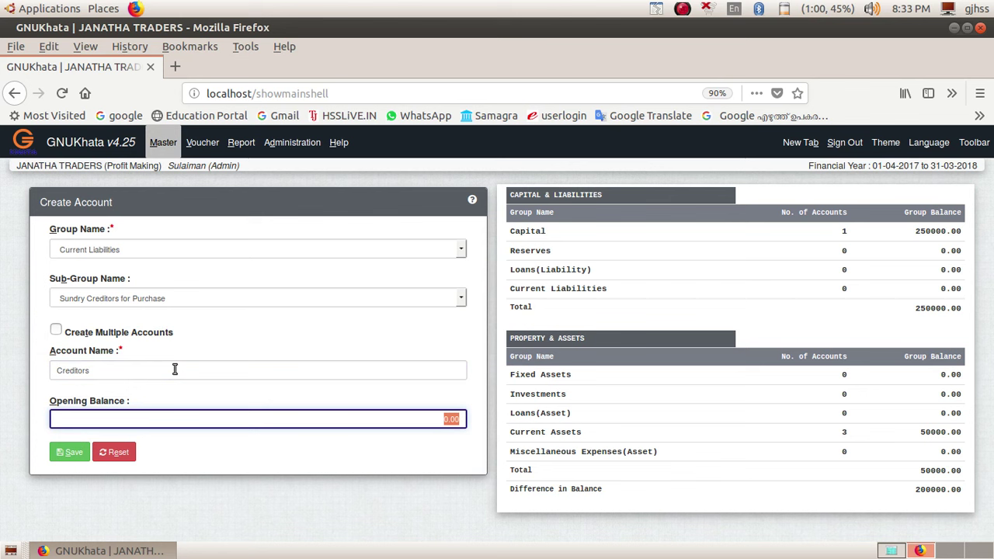
{"action": "type", "text": "50000"}
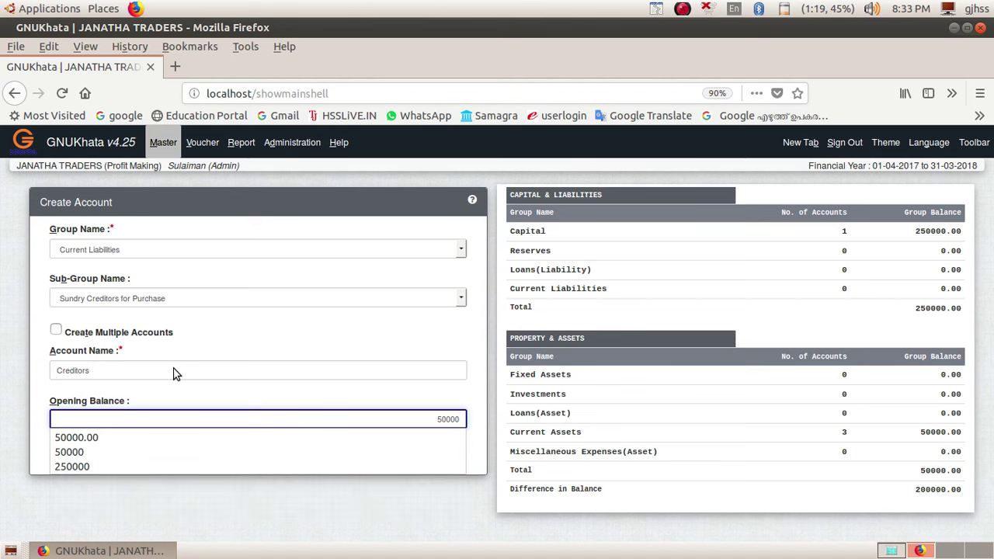
{"action": "key", "text": "Return"}
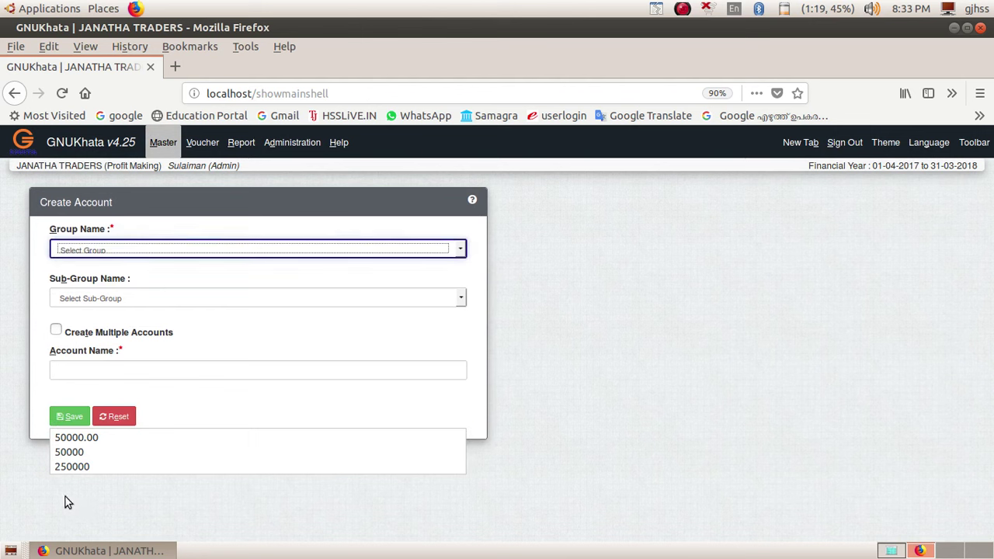
- Create 'Bank Loan' under Loans(Liability), sub-group Secured, with a 75000 opening balance
{"action": "left_click", "coordinate": [129, 254]}
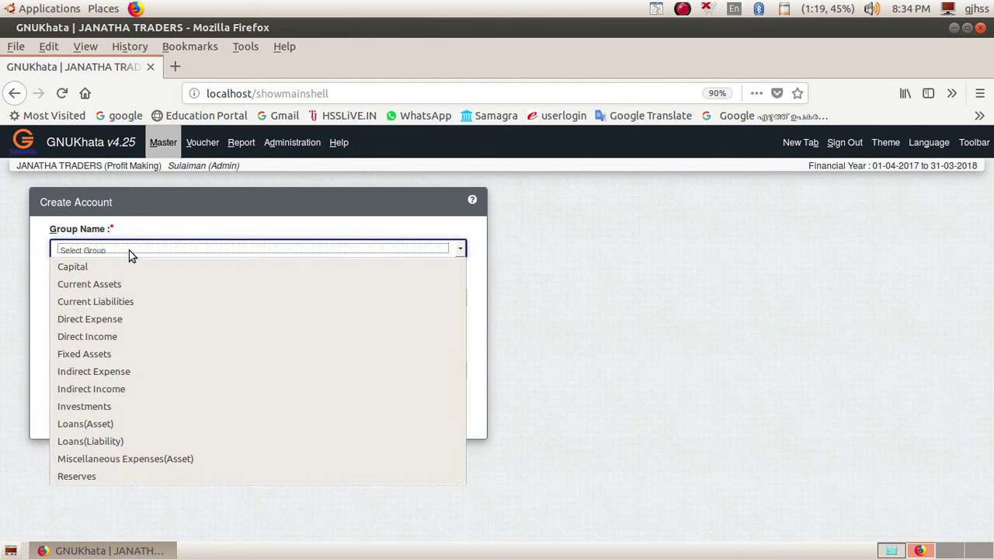
{"action": "left_click", "coordinate": [111, 441]}
{"action": "left_click", "coordinate": [109, 303]}
{"action": "left_click", "coordinate": [106, 300]}
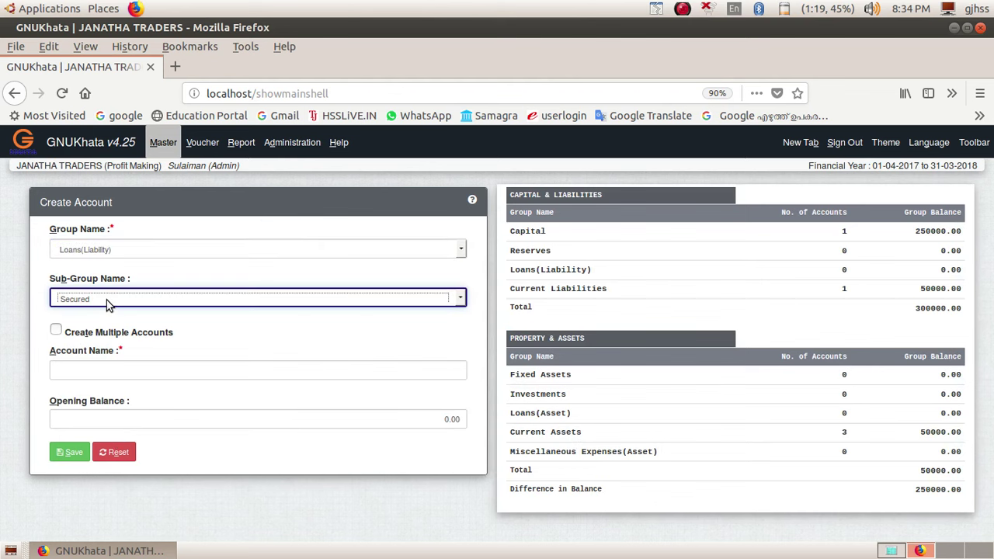
{"action": "left_click", "coordinate": [114, 303]}
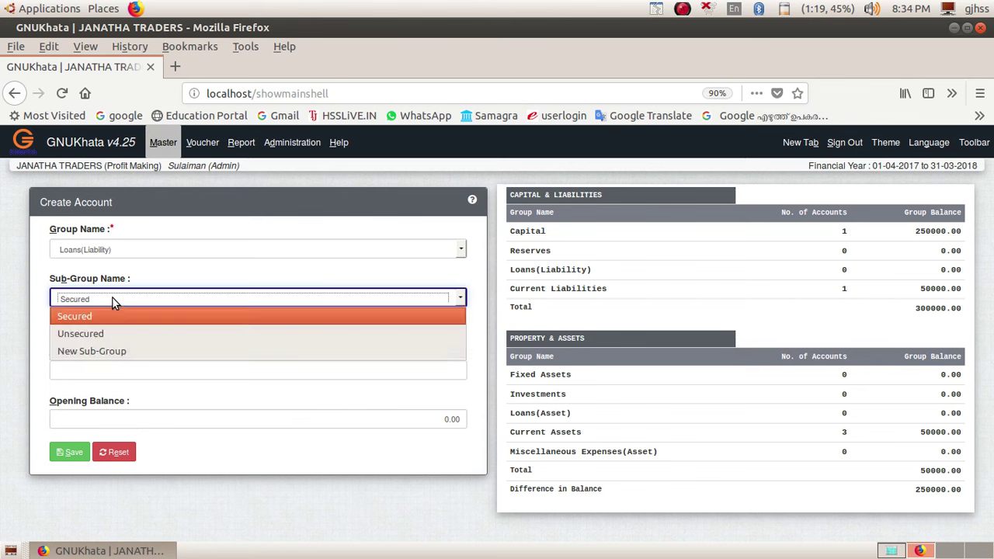
{"action": "left_click", "coordinate": [112, 297]}
{"action": "key", "text": "Tab"}
{"action": "key", "text": "Tab"}
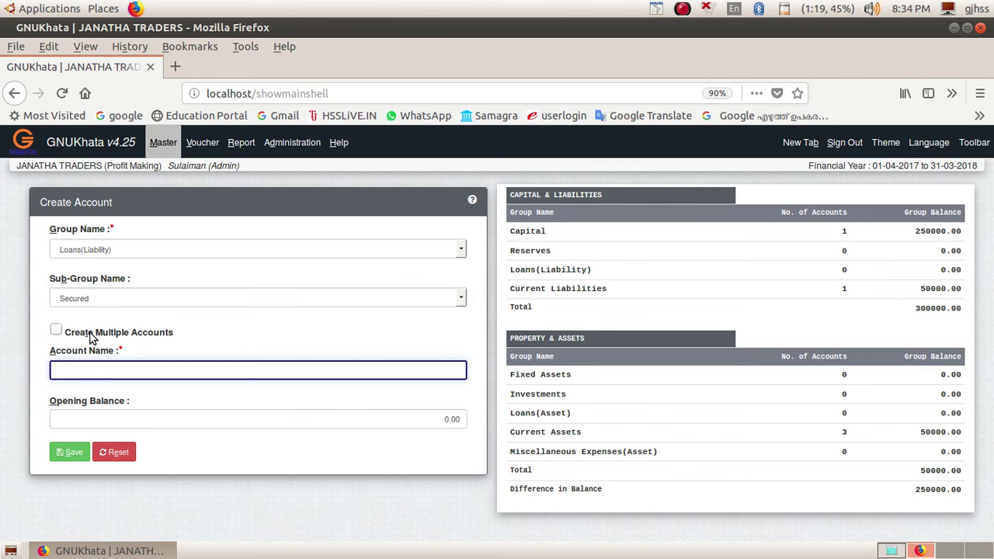
{"action": "type", "text": "Bank "}
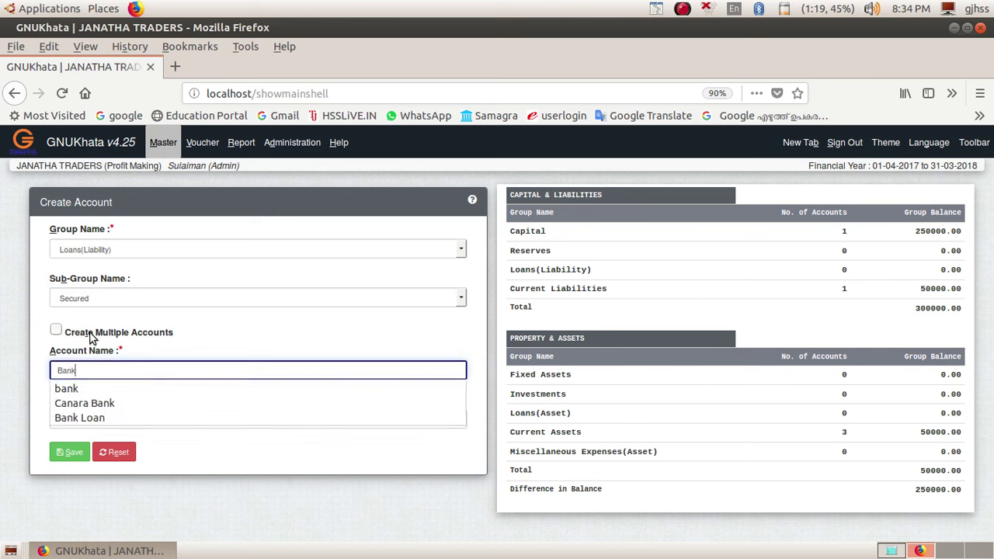
{"action": "type", "text": "Loan"}
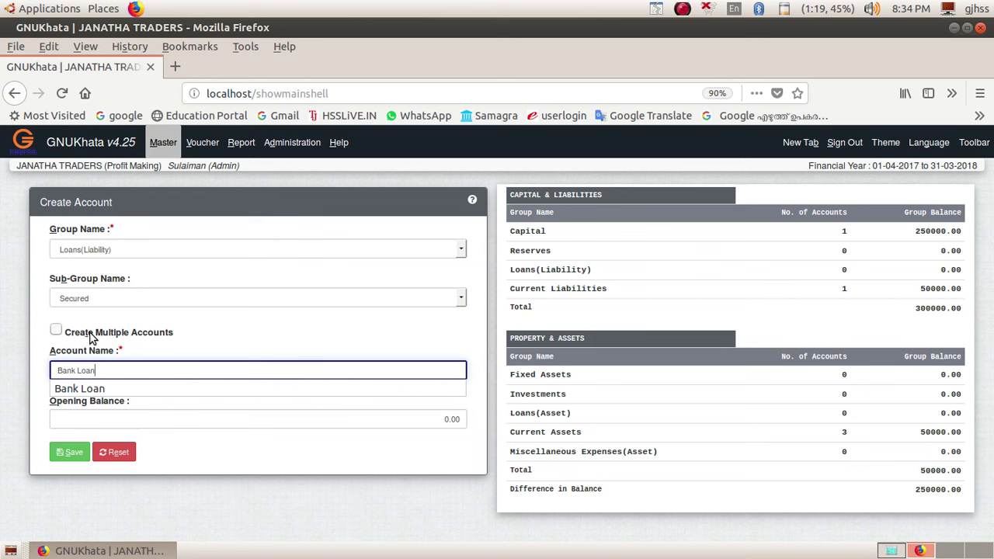
{"action": "key", "text": "Tab"}
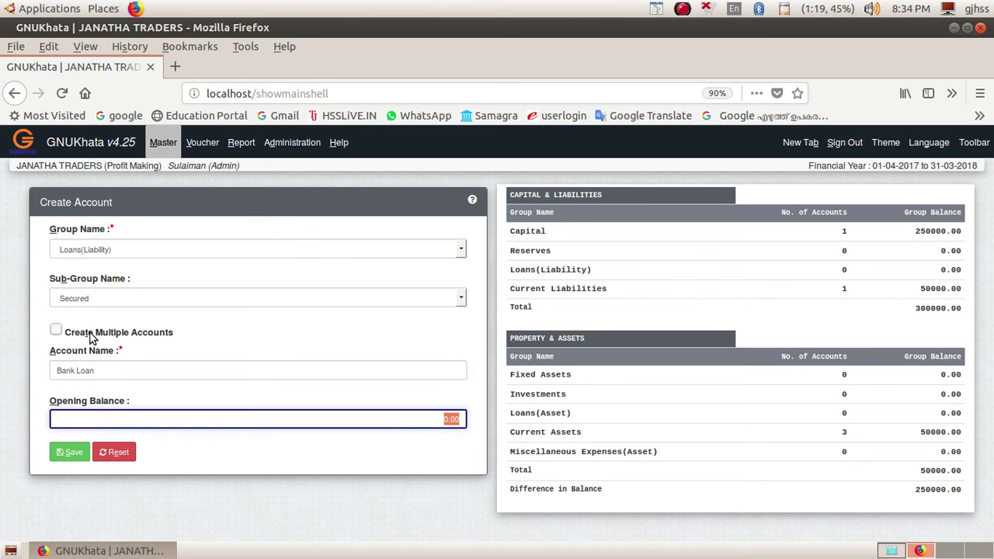
{"action": "type", "text": "75000"}
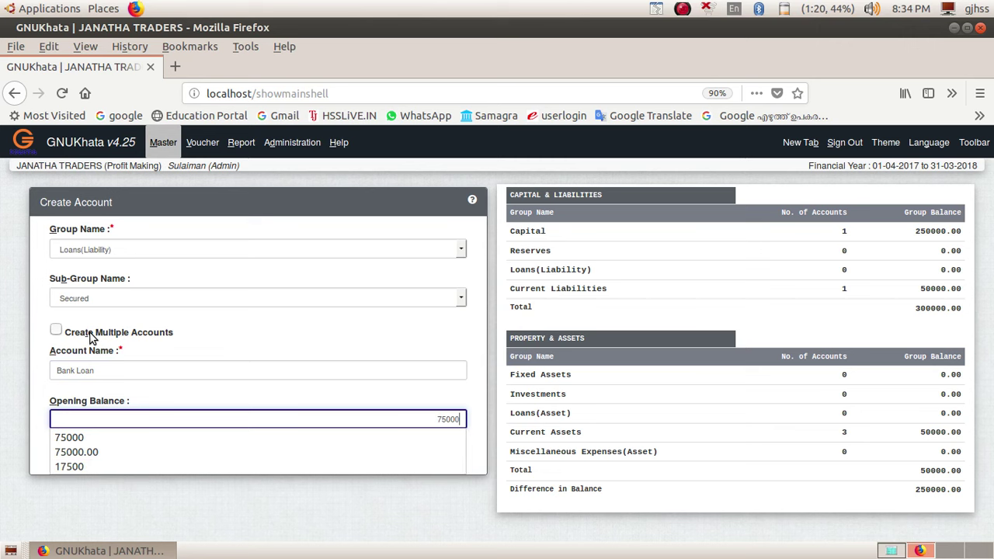
{"action": "key", "text": "Return"}
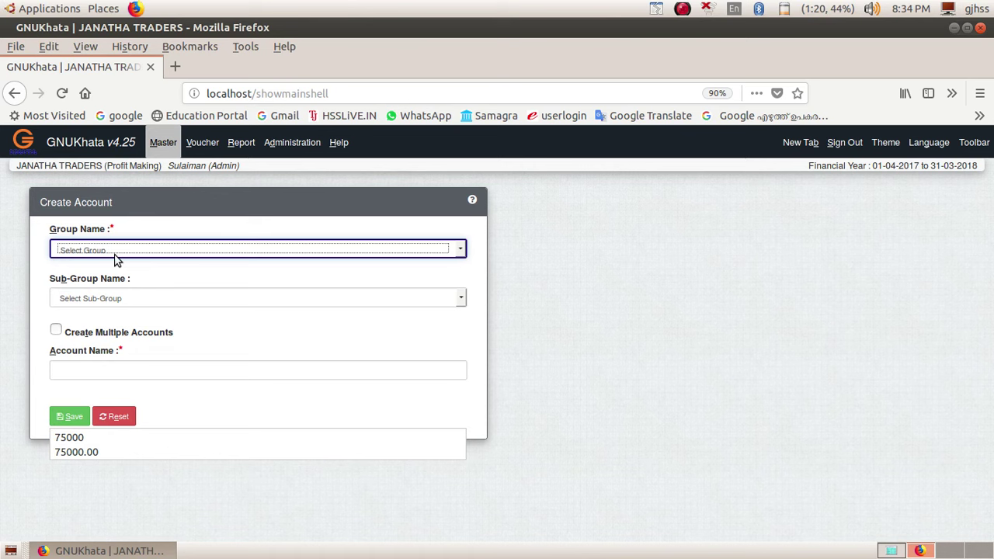
- Choose Fixed Assets and create a new sub-group named 'Land and Building'
{"action": "left_click", "coordinate": [116, 260]}
{"action": "key", "text": "Escape"}
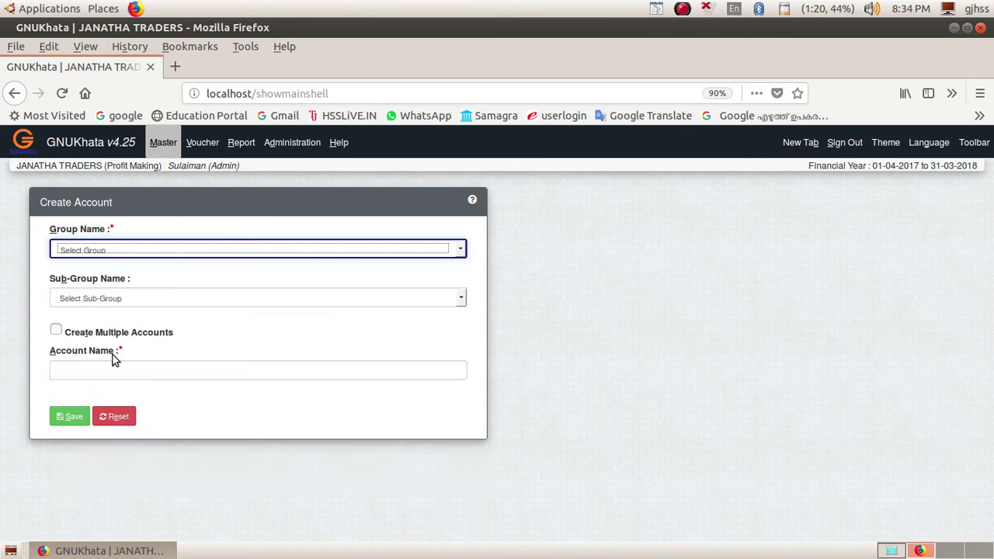
{"action": "left_click", "coordinate": [103, 299]}
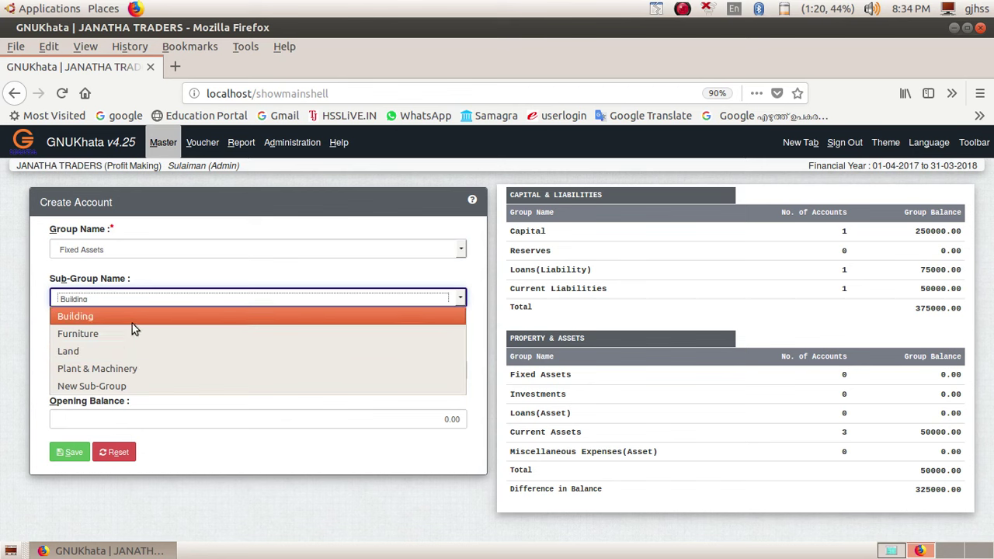
{"action": "left_click", "coordinate": [122, 391]}
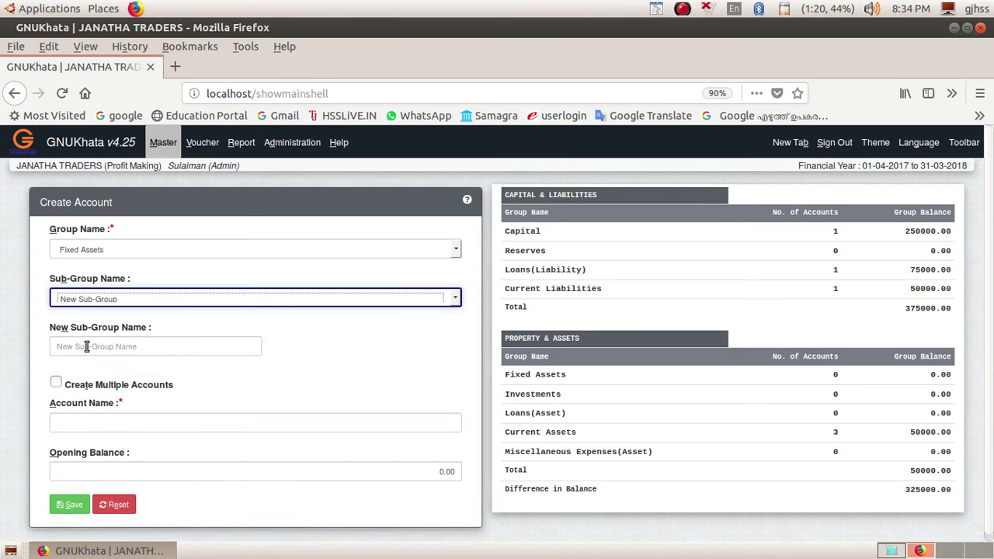
{"action": "left_click", "coordinate": [87, 346]}
{"action": "type", "text": "Land "}
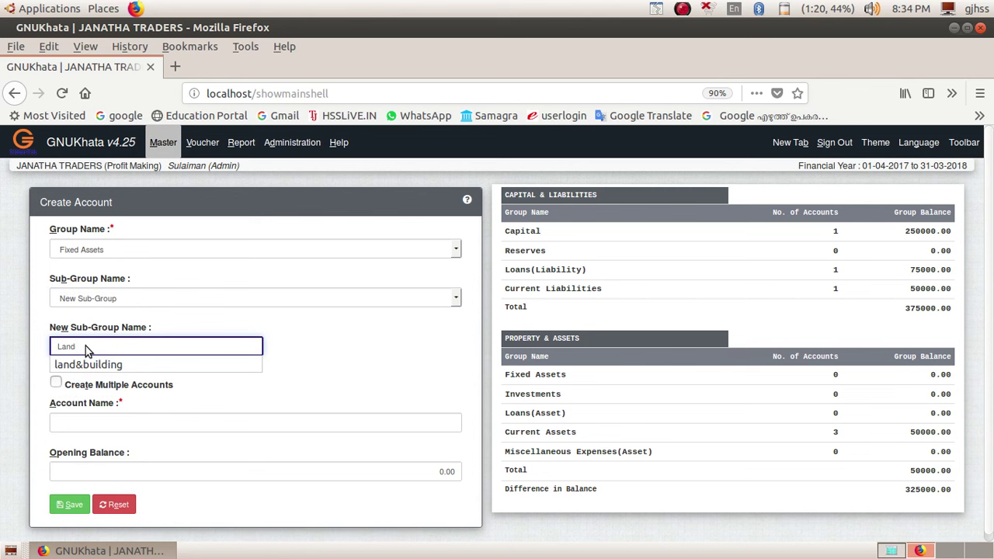
{"action": "type", "text": "and Building"}
- Name the account 'Land and Building' with a 100000 opening balance and save it
{"action": "key", "text": "Tab"}
{"action": "key", "text": "Tab"}
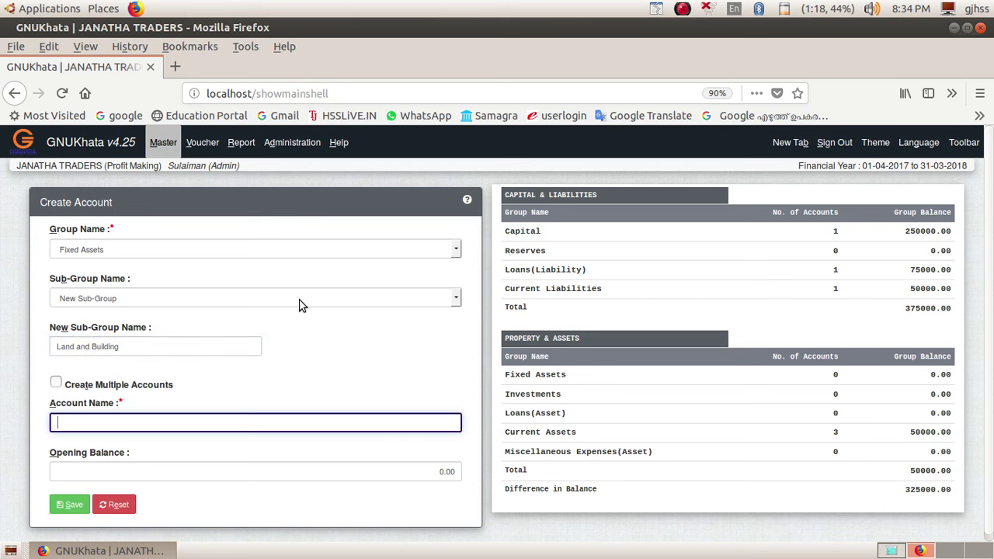
{"action": "type", "text": "Land"}
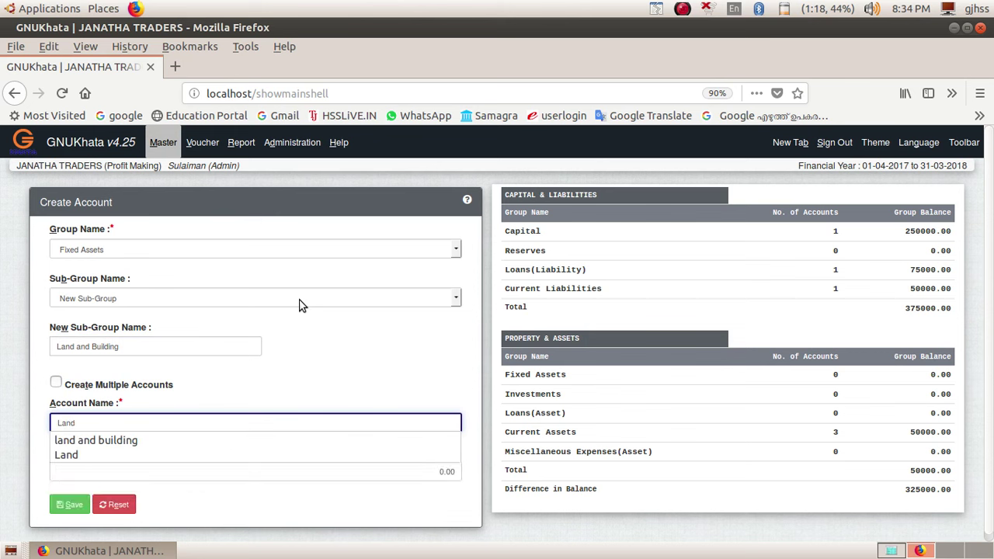
{"action": "type", "text": " and Buildi"}
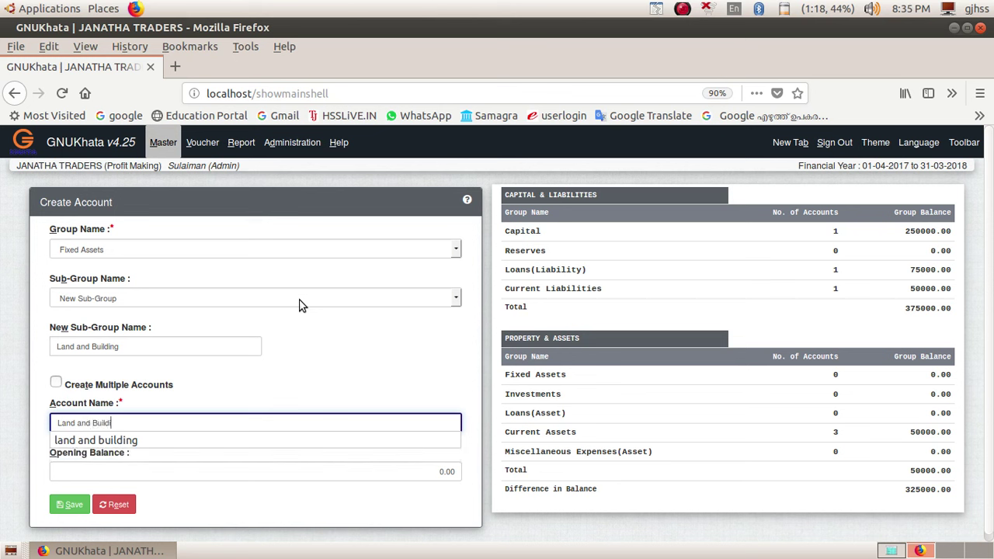
{"action": "type", "text": "ng"}
{"action": "key", "text": "Tab"}
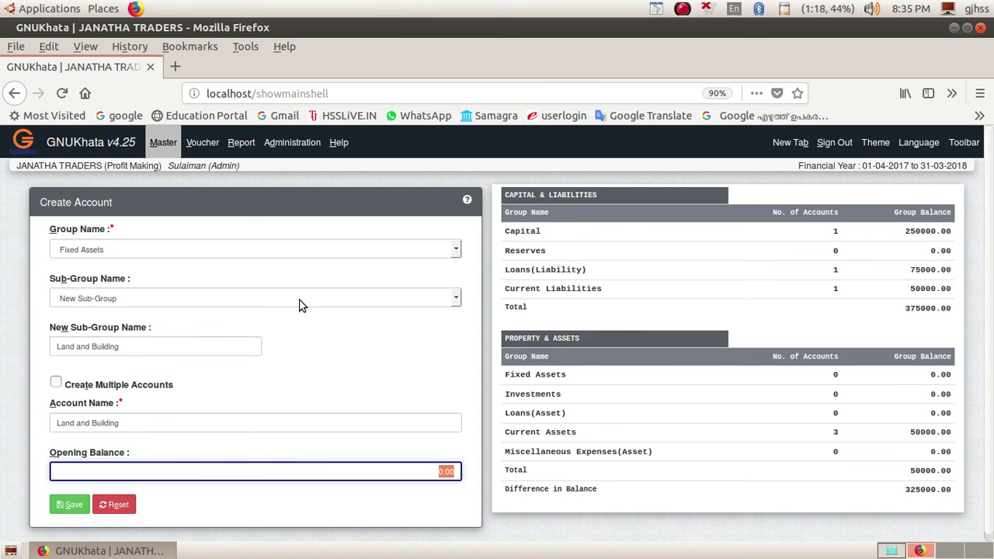
{"action": "type", "text": "100000"}
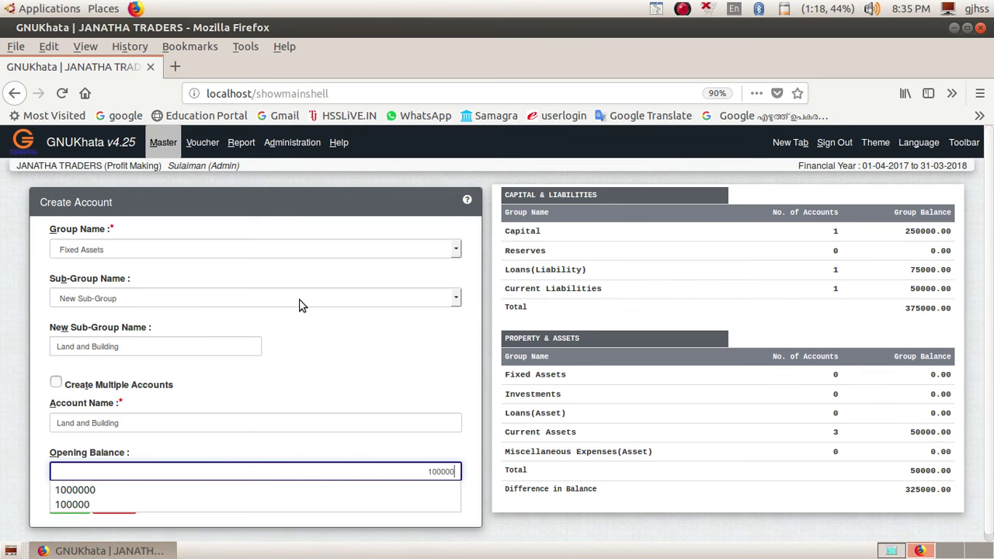
{"action": "left_click", "coordinate": [300, 388]}
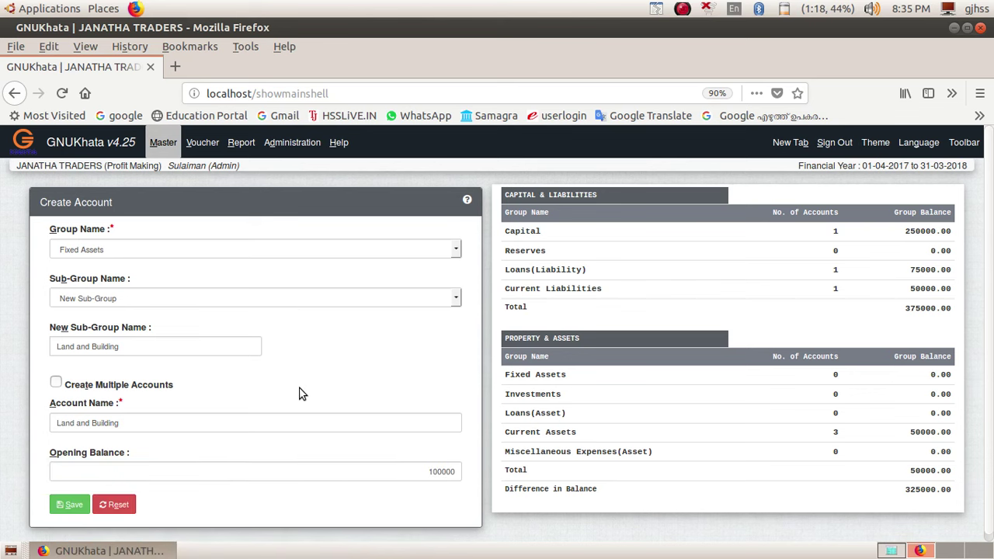
{"action": "left_click", "coordinate": [56, 506]}
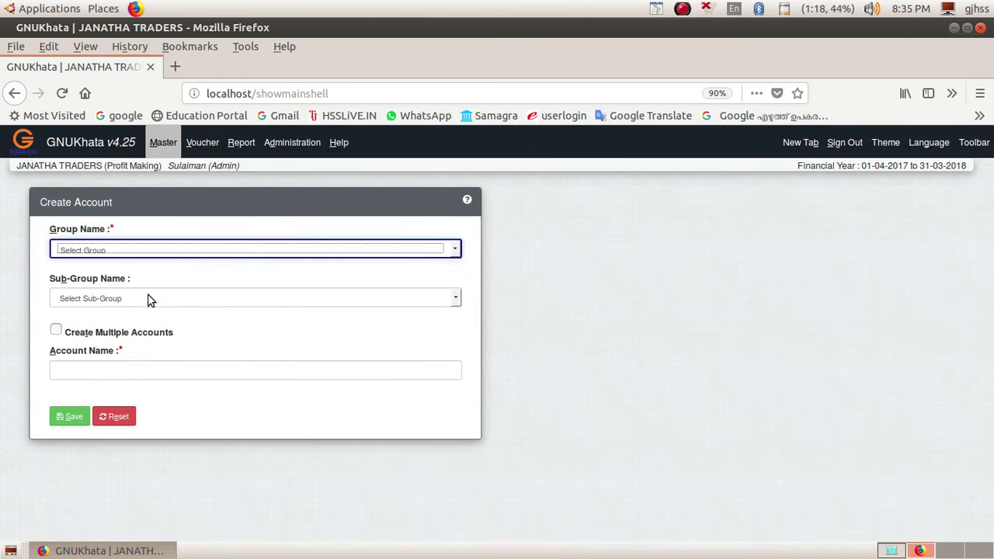
- Create 'Plant and Machinery' under Fixed Assets, sub-group Plant & Machinery, with opening balance 100000
{"action": "left_click", "coordinate": [148, 258]}
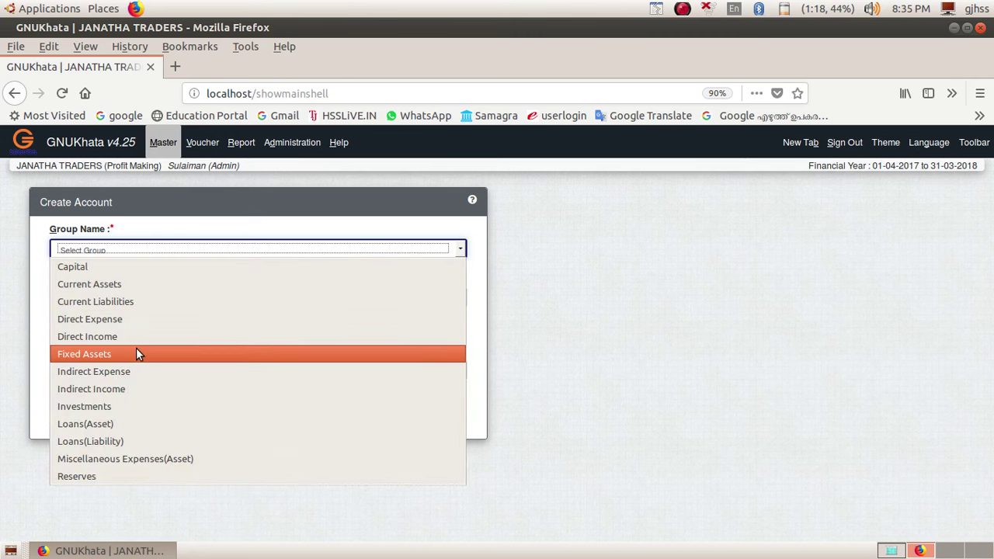
{"action": "left_click", "coordinate": [136, 349]}
{"action": "left_click", "coordinate": [112, 300]}
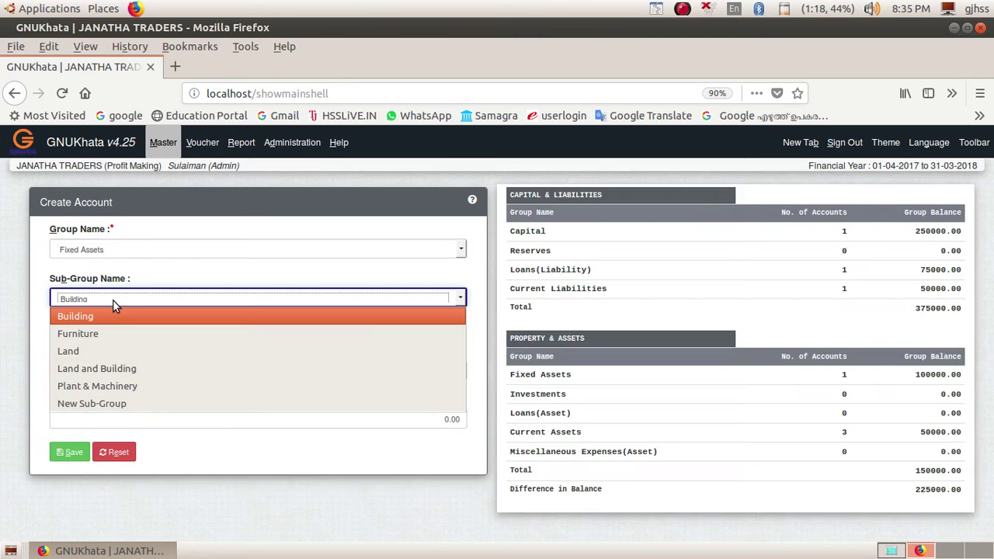
{"action": "left_click", "coordinate": [130, 392]}
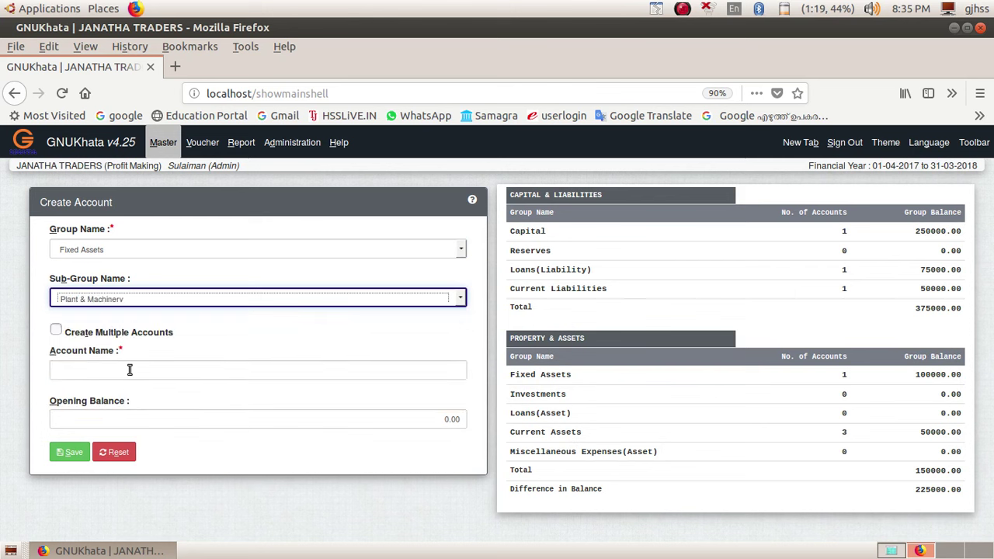
{"action": "left_click", "coordinate": [130, 370]}
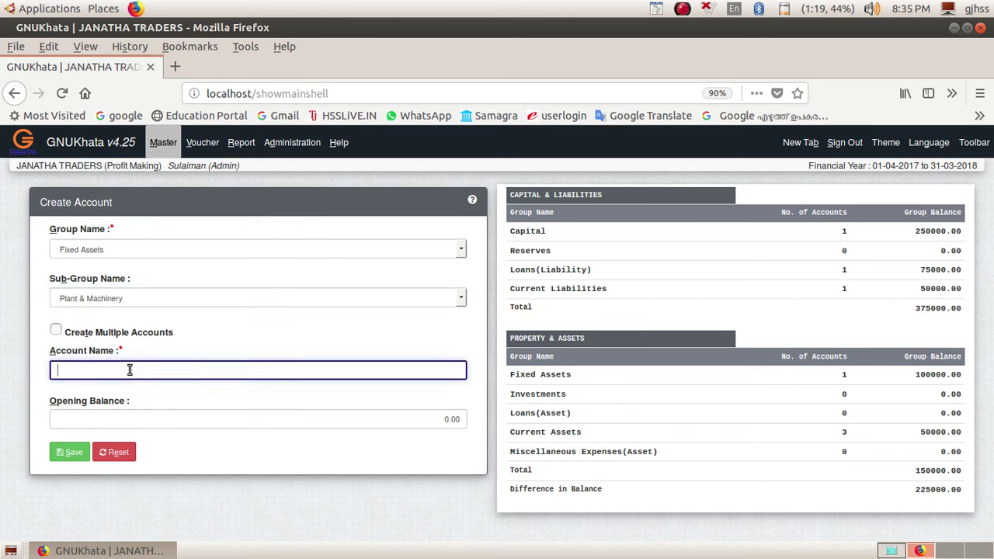
{"action": "type", "text": "Pla"}
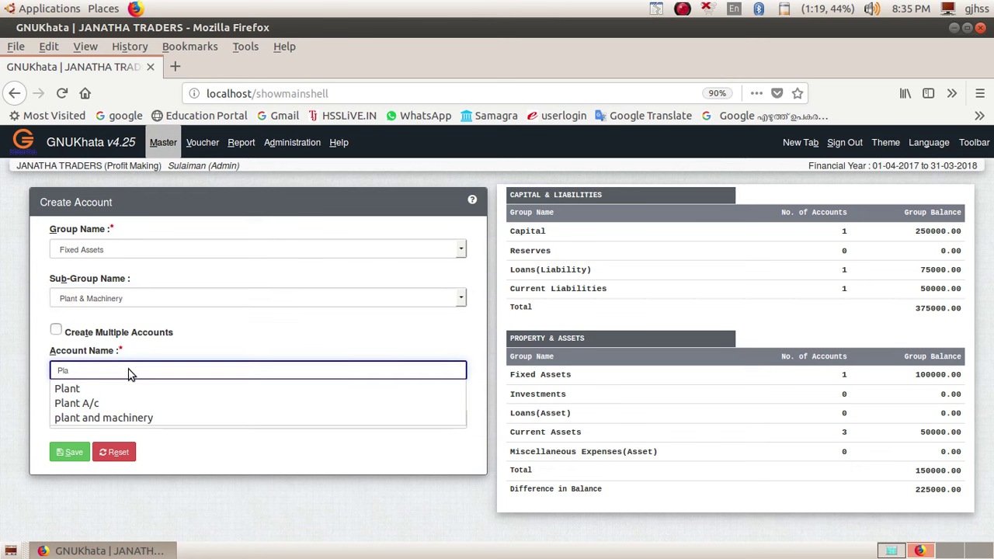
{"action": "type", "text": "nt and "}
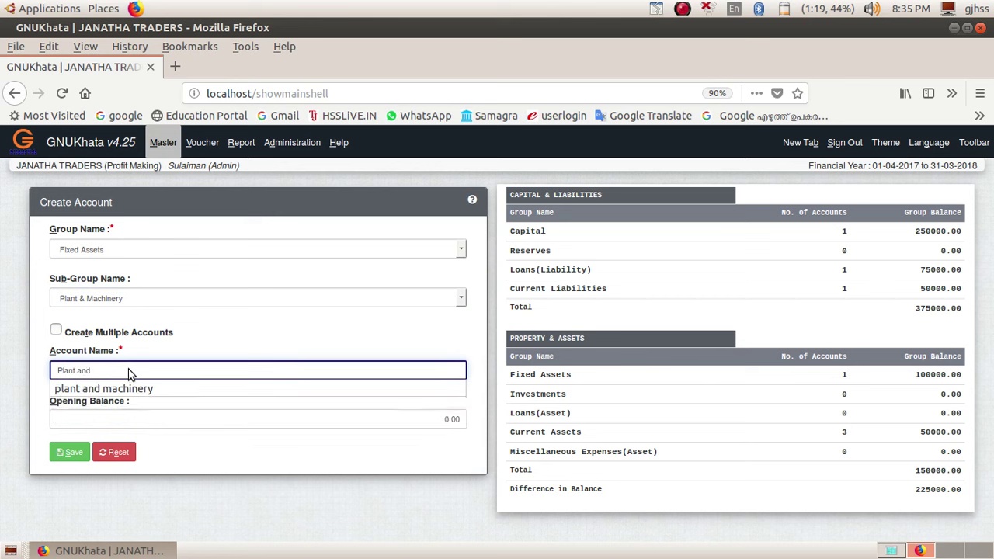
{"action": "type", "text": "Machinery"}
{"action": "key", "text": "Tab"}
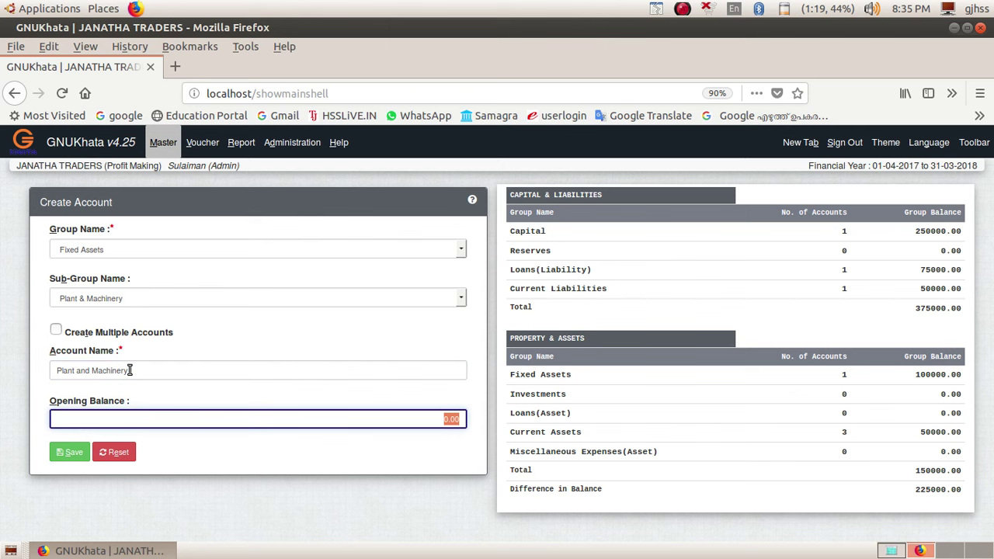
{"action": "type", "text": "100000"}
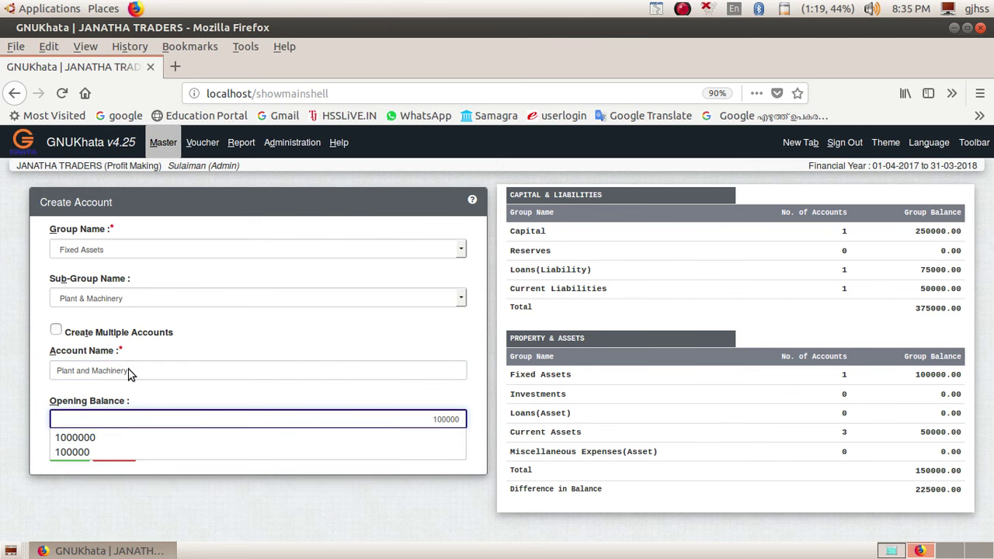
{"action": "key", "text": "Return"}
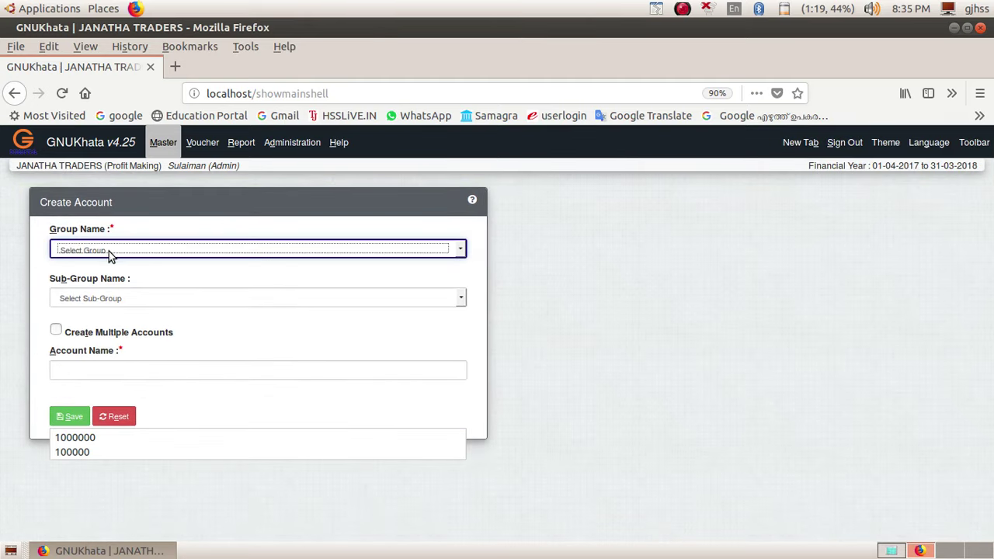
{"action": "left_click", "coordinate": [109, 250]}
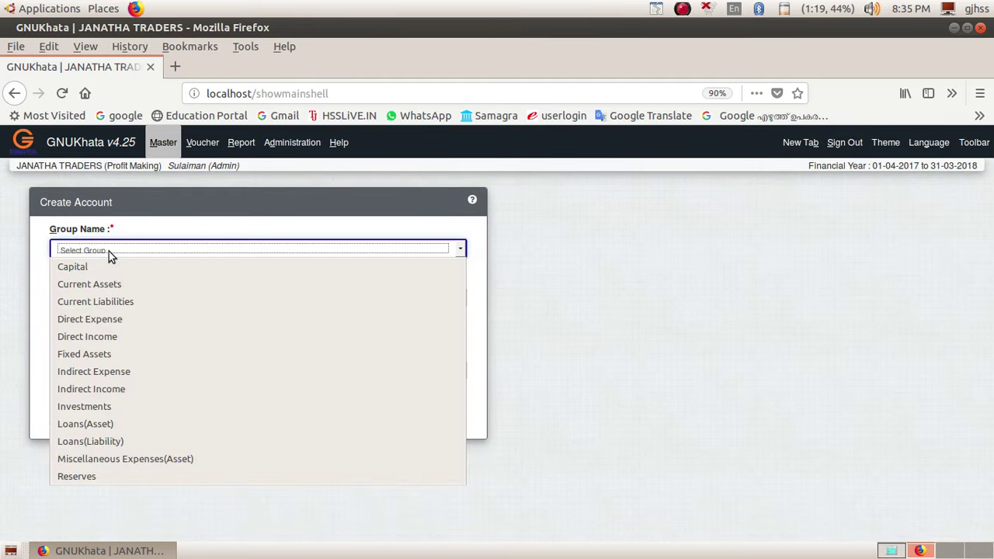
- Choose Fixed Assets and create a new sub-group named 'Motor Vehicle'
{"action": "left_click", "coordinate": [107, 355]}
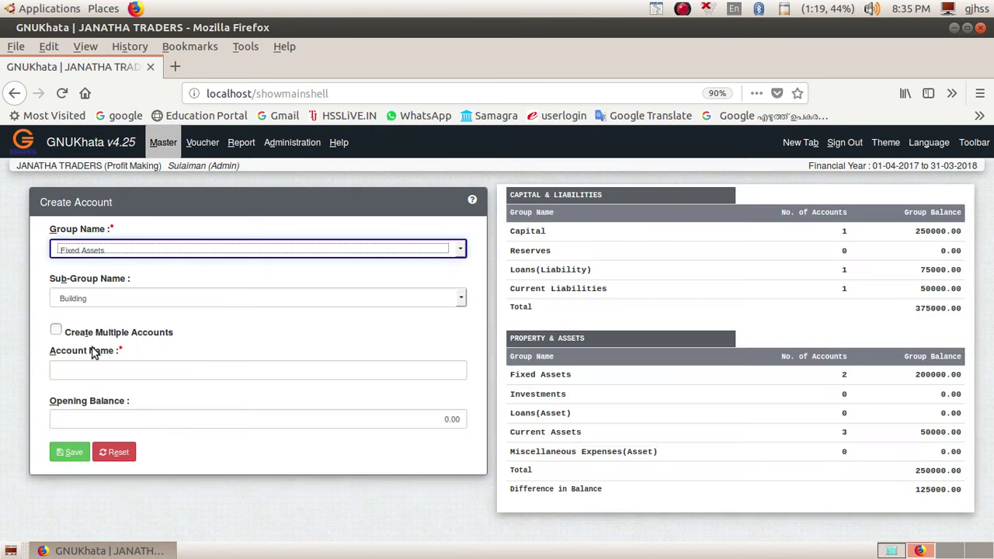
{"action": "left_click", "coordinate": [132, 295]}
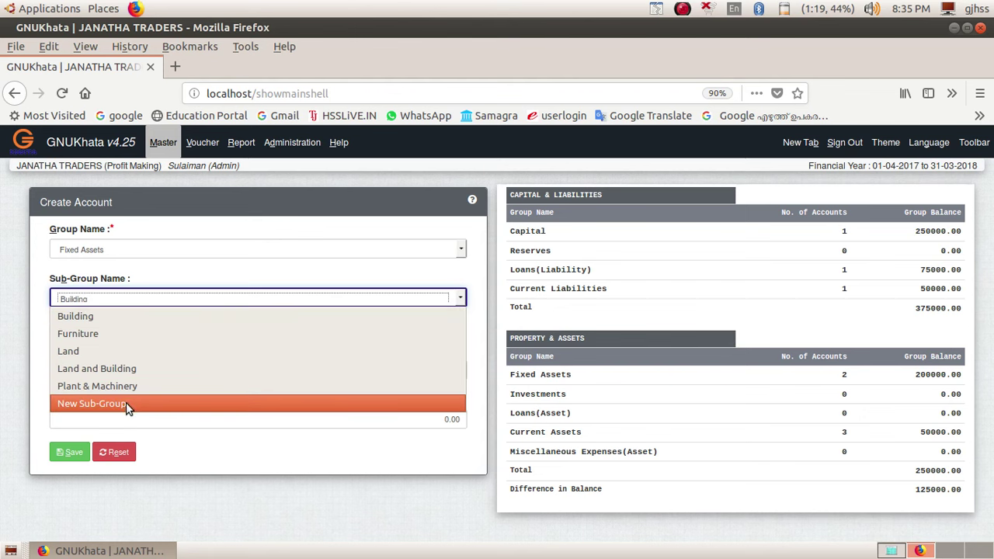
{"action": "left_click", "coordinate": [95, 403]}
{"action": "left_click", "coordinate": [88, 347]}
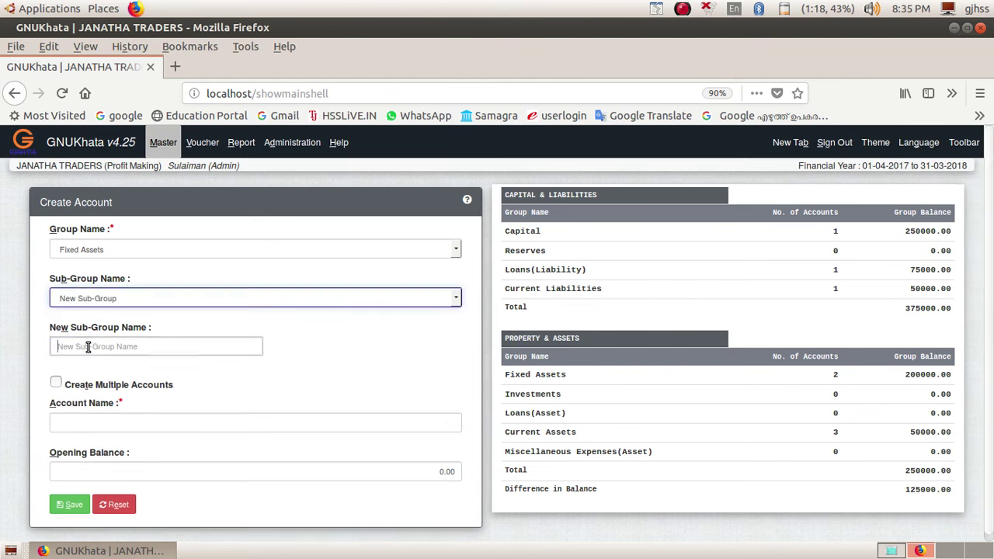
{"action": "type", "text": "Mot"}
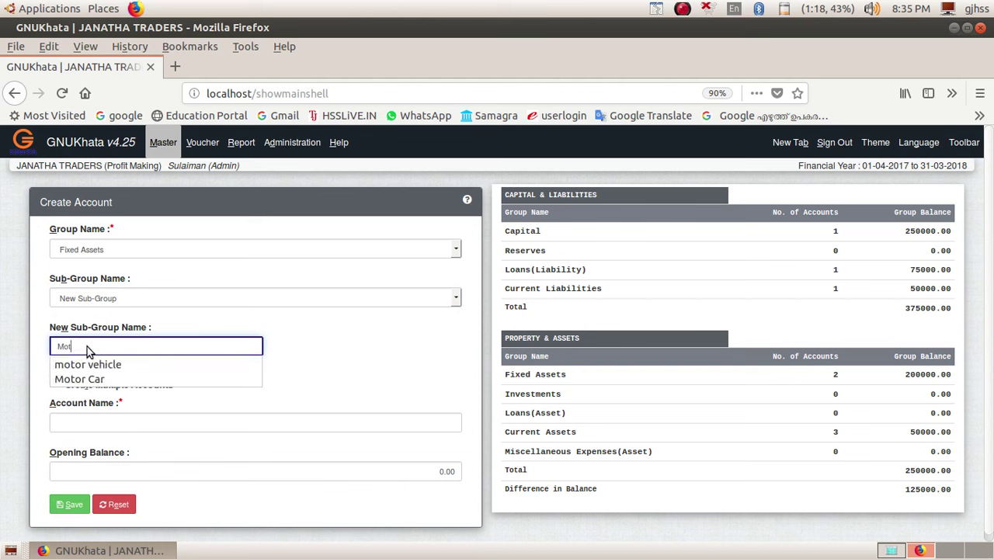
{"action": "type", "text": "or Vehic"}
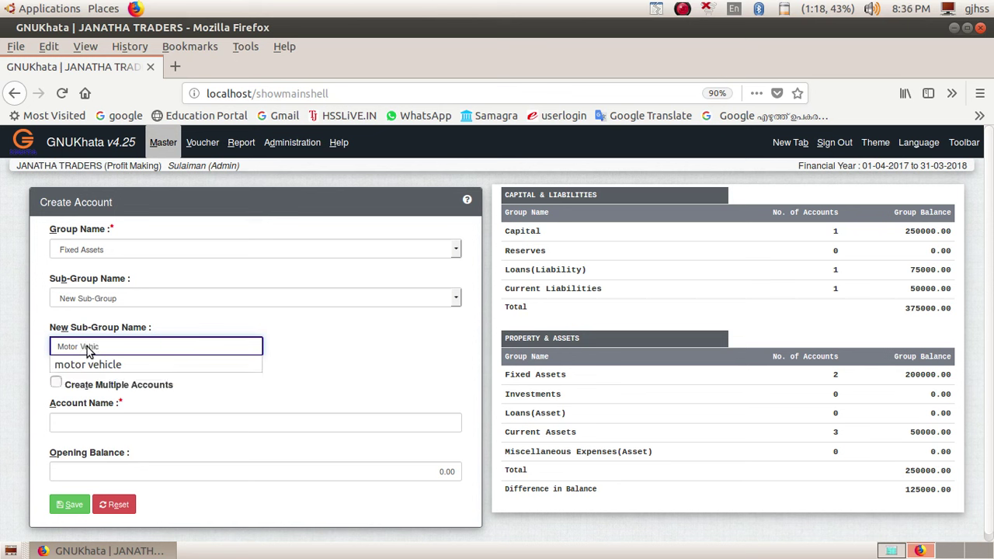
{"action": "type", "text": "le"}
- Name the account 'Motor Vehicle Account' with a 75000 opening balance and save it
{"action": "key", "text": "Tab"}
{"action": "key", "text": "Tab"}
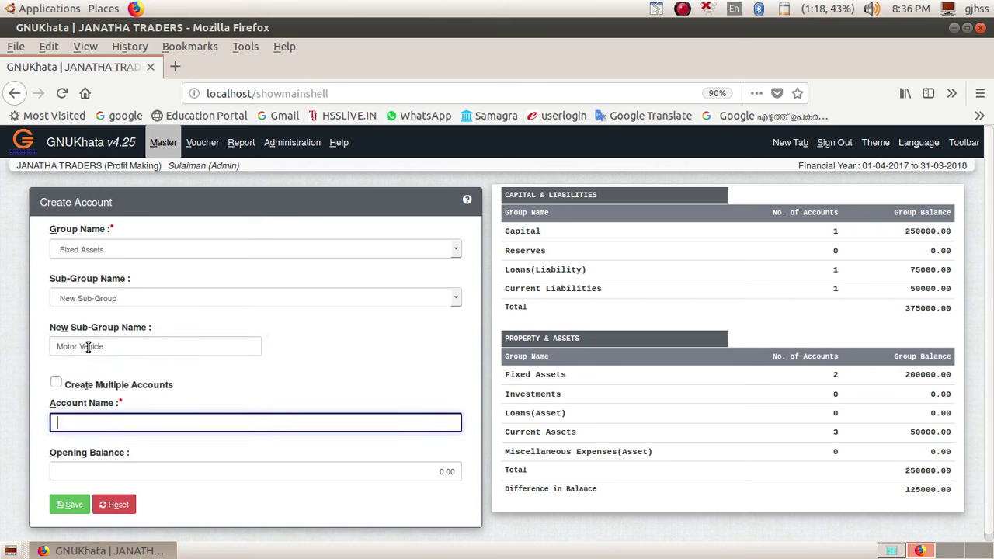
{"action": "type", "text": "Moto"}
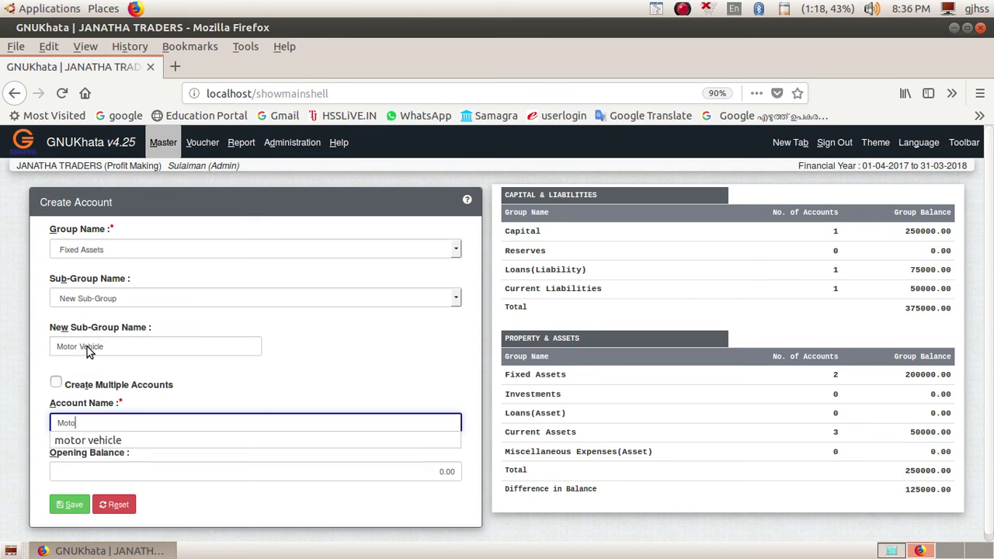
{"action": "type", "text": "r Vehicle Acco"}
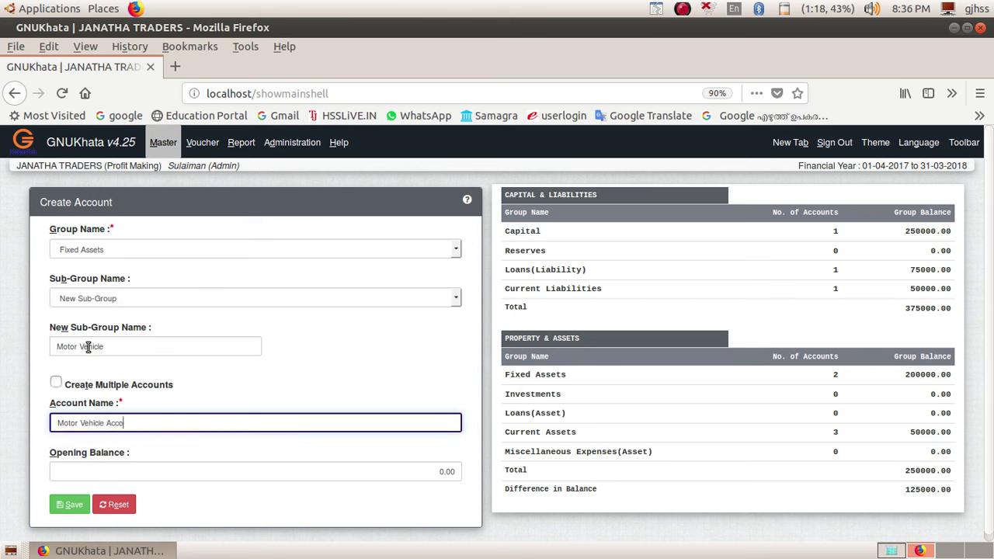
{"action": "type", "text": "unt"}
{"action": "key", "text": "Tab"}
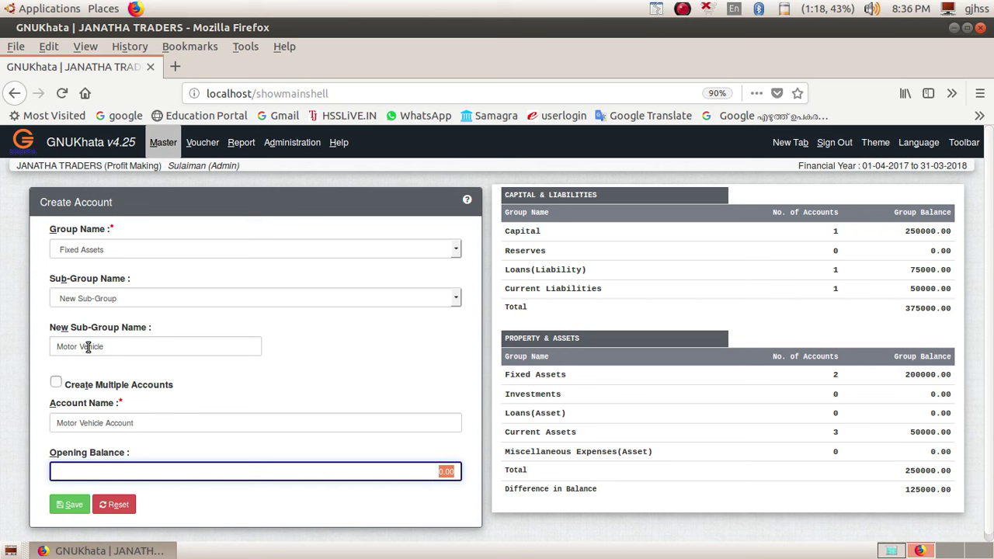
{"action": "type", "text": "750000"}
{"action": "key", "text": "BackSpace"}
{"action": "key", "text": "Return"}
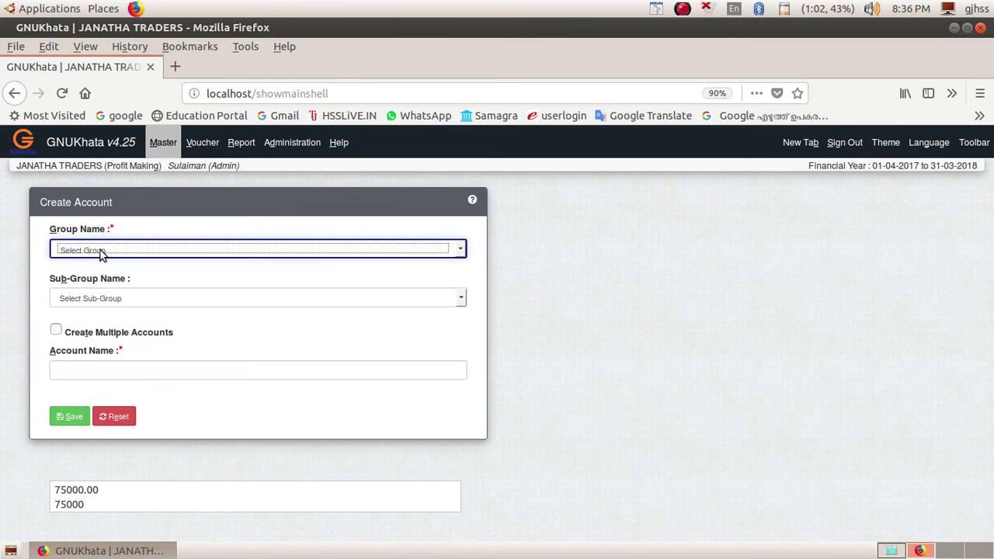
- Create 'Debtors Account' under Current Assets, sub-group Sundry Debtors, with opening balance 50000
{"action": "left_click", "coordinate": [99, 253]}
{"action": "left_click", "coordinate": [109, 285]}
{"action": "left_click", "coordinate": [102, 296]}
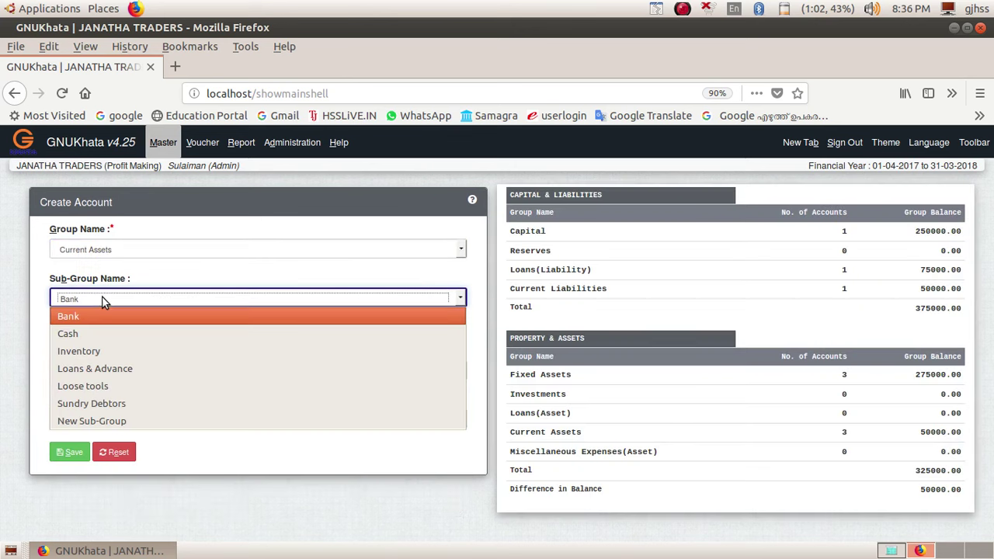
{"action": "left_click", "coordinate": [115, 407]}
{"action": "left_click", "coordinate": [87, 372]}
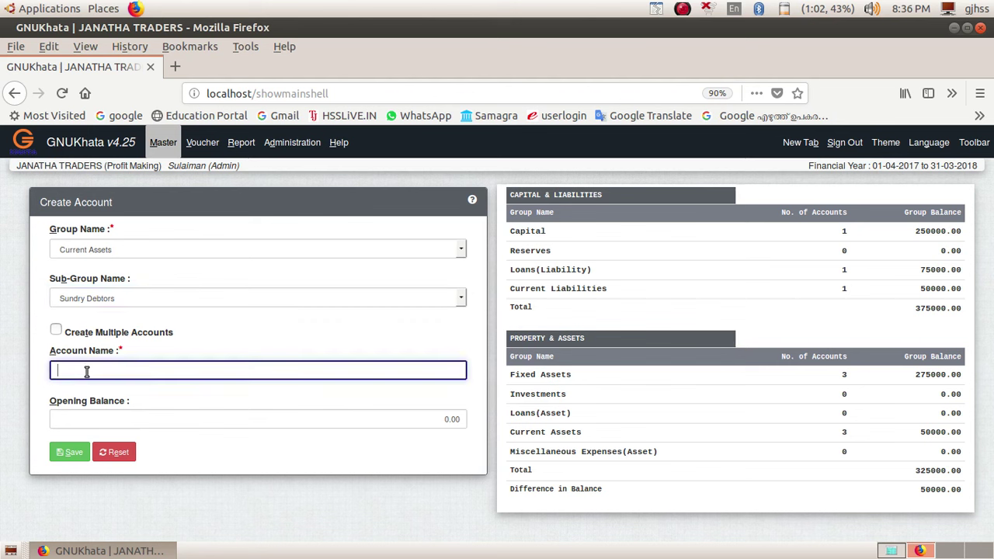
{"action": "type", "text": "De"}
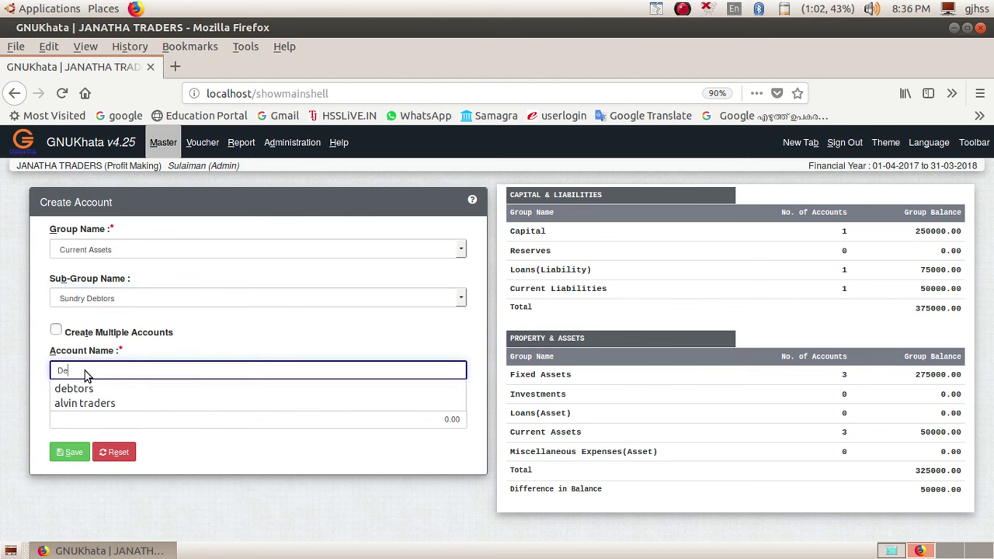
{"action": "type", "text": "btors"}
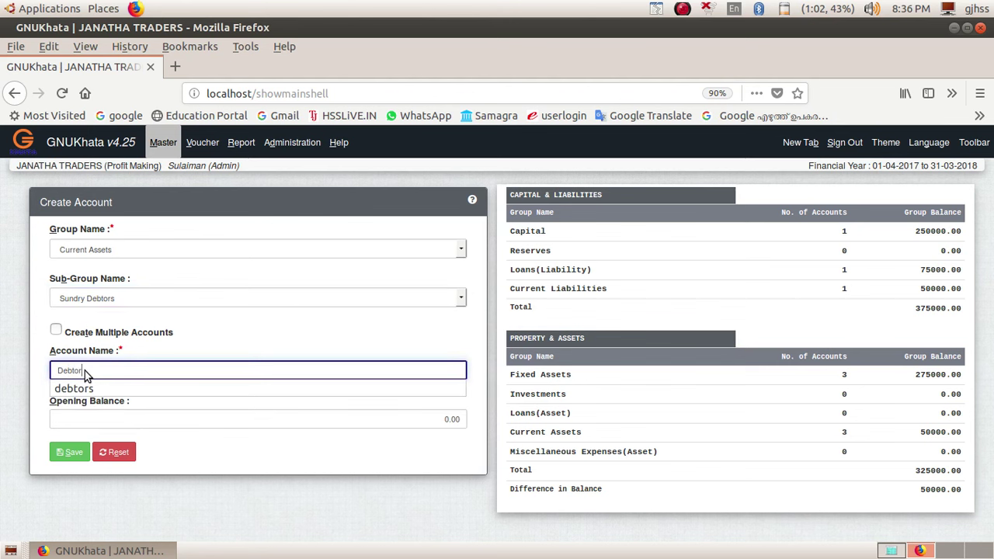
{"action": "type", "text": " Acc"}
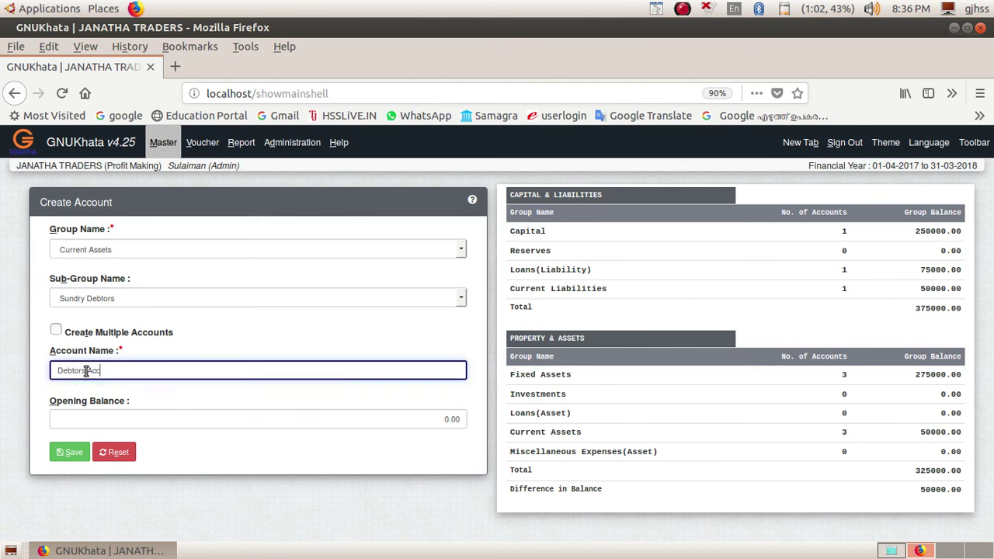
{"action": "type", "text": "ount"}
{"action": "key", "text": "Tab"}
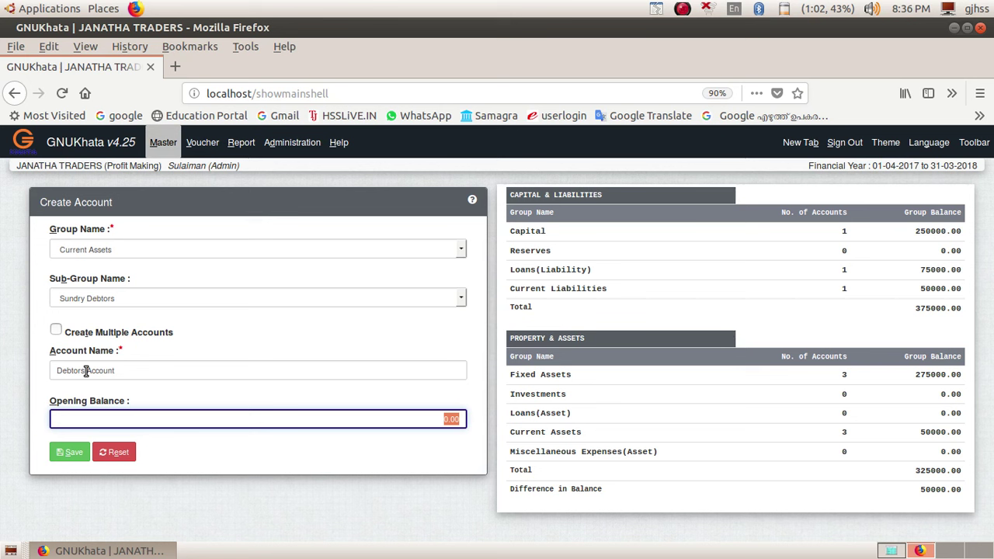
{"action": "type", "text": "50000"}
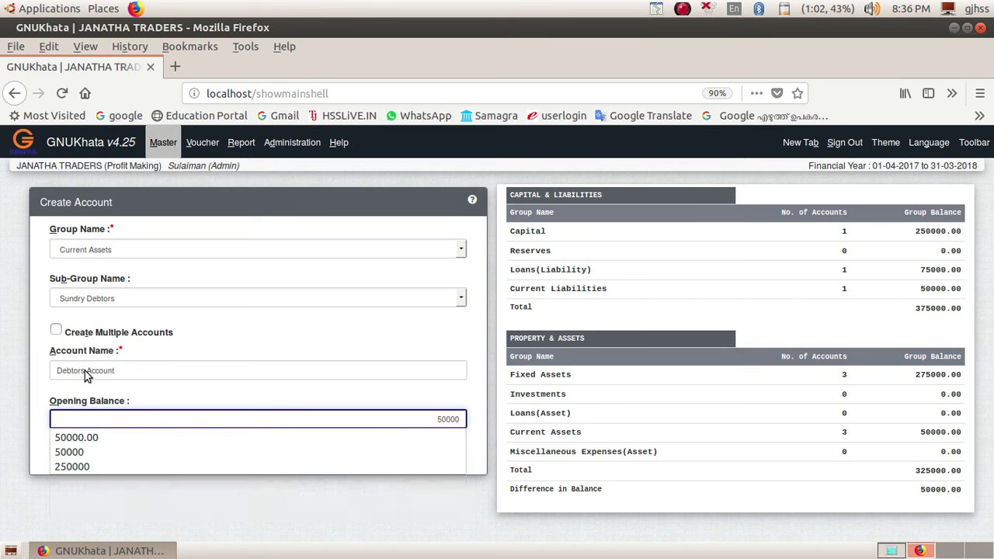
{"action": "key", "text": "Return"}
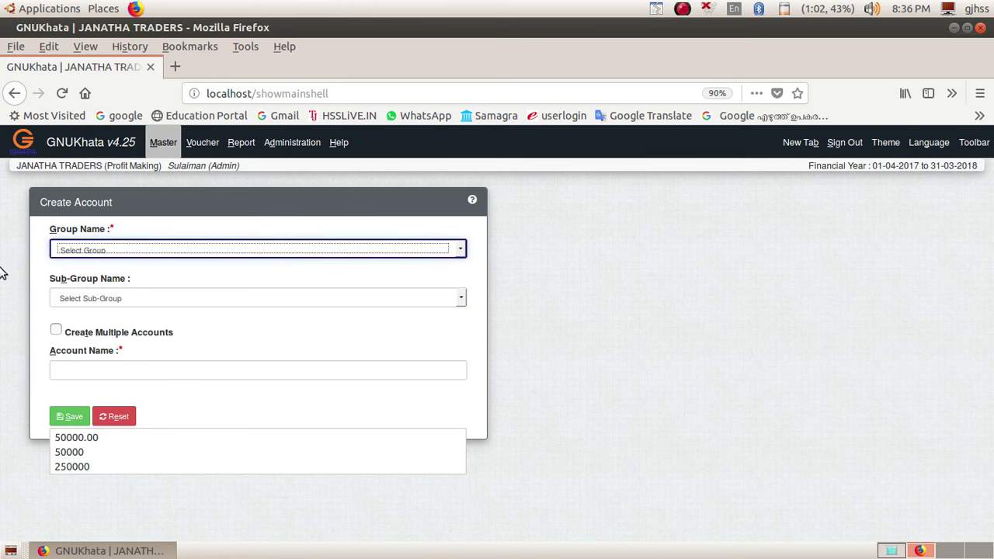
- Create 'Outstanding Salary' under Current Liabilities, Sundry Creditors for Expense, with opening balance 30000
{"action": "left_click", "coordinate": [154, 250]}
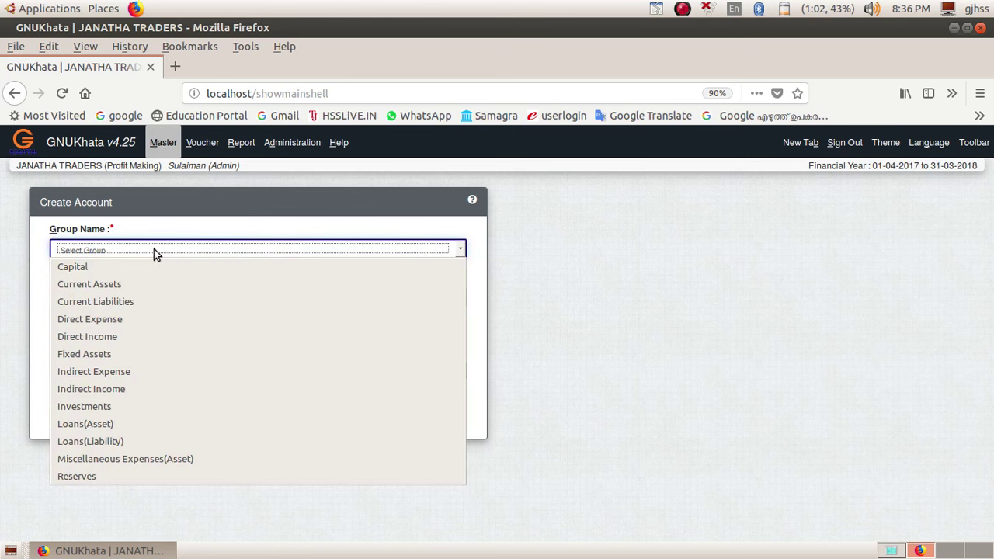
{"action": "left_click", "coordinate": [132, 298]}
{"action": "left_click", "coordinate": [116, 295]}
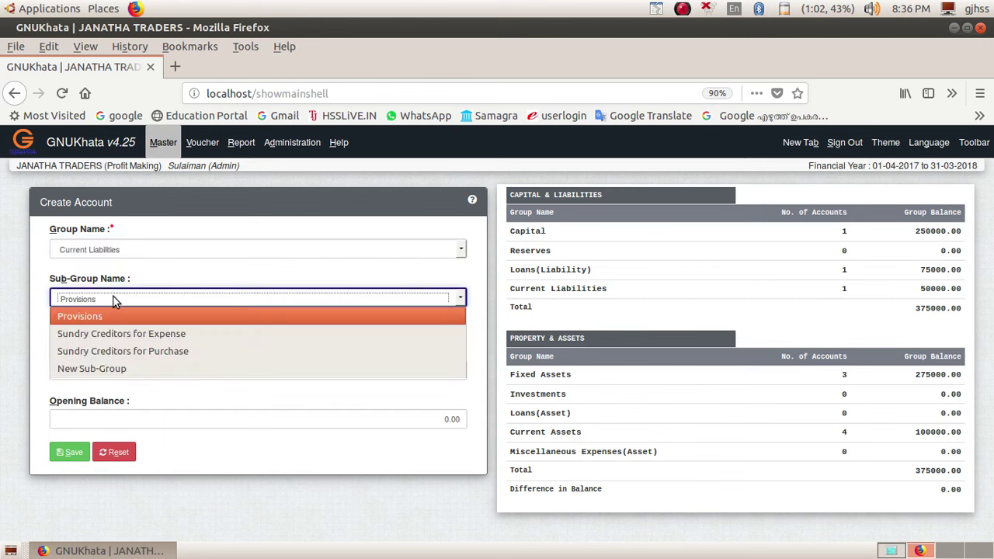
{"action": "left_click", "coordinate": [141, 337]}
{"action": "left_click", "coordinate": [99, 358]}
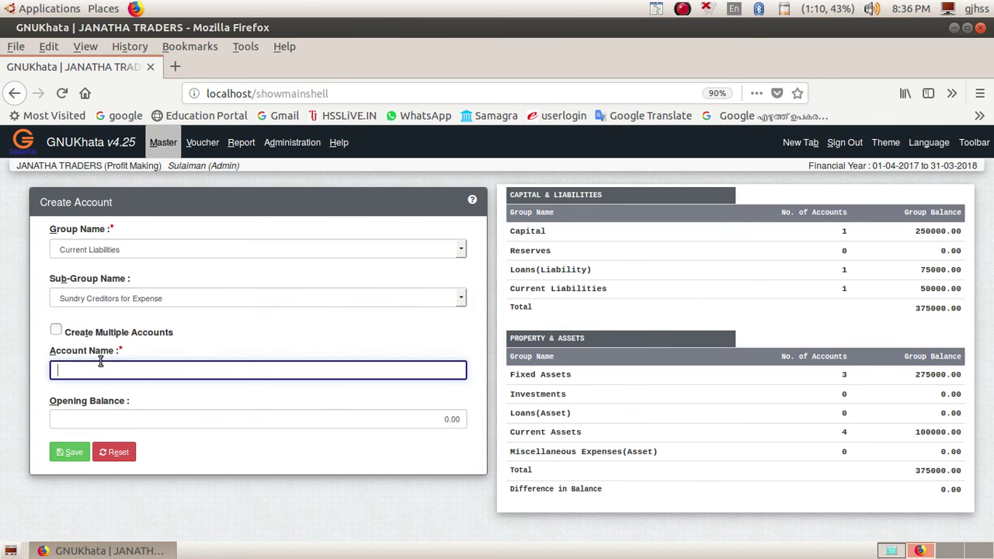
{"action": "type", "text": "Out"}
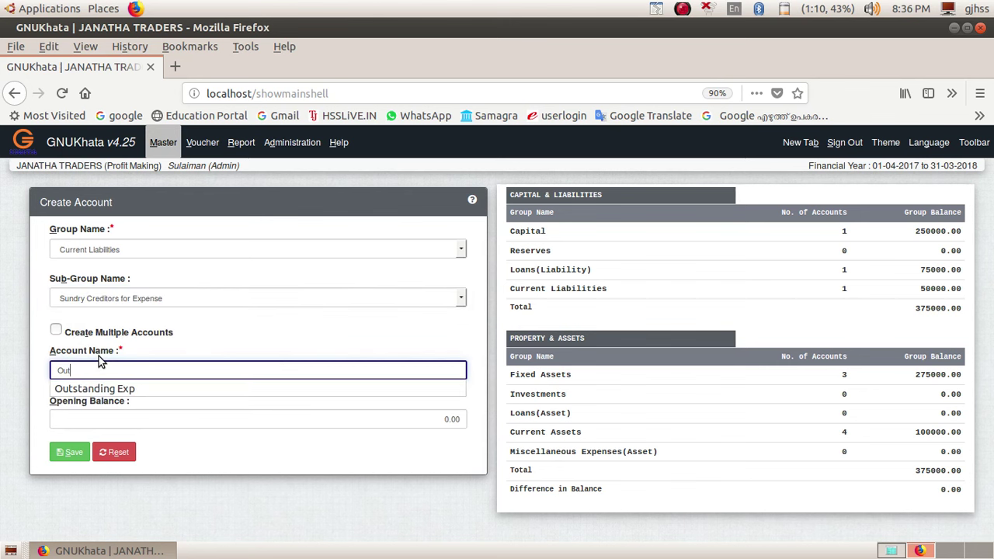
{"action": "type", "text": "standing Salary"}
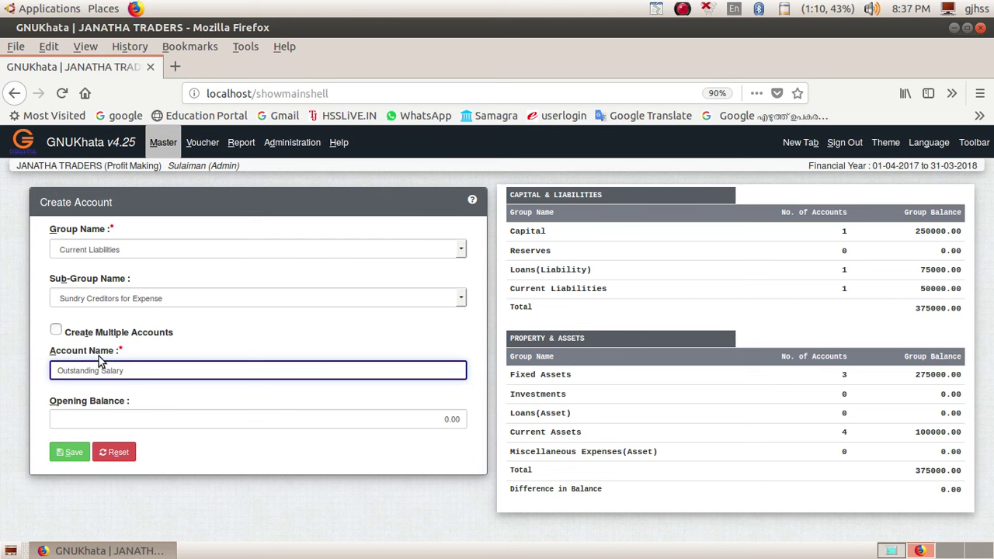
{"action": "key", "text": "Return"}
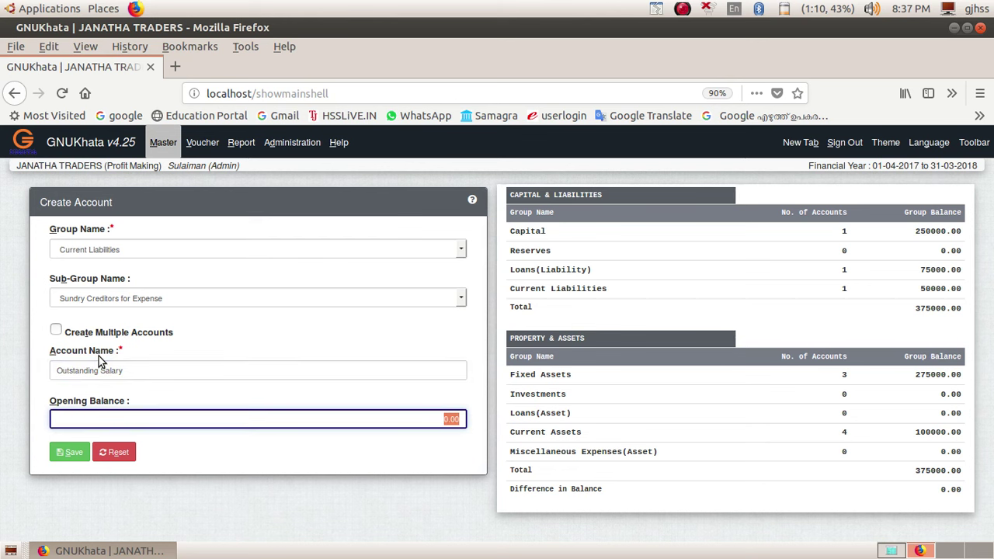
{"action": "type", "text": "30000"}
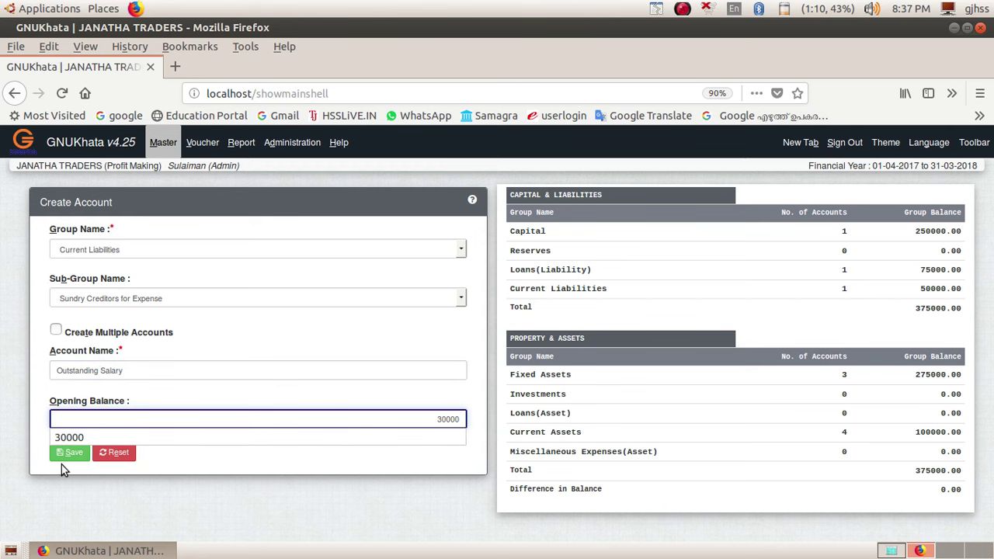
{"action": "left_click", "coordinate": [67, 452]}
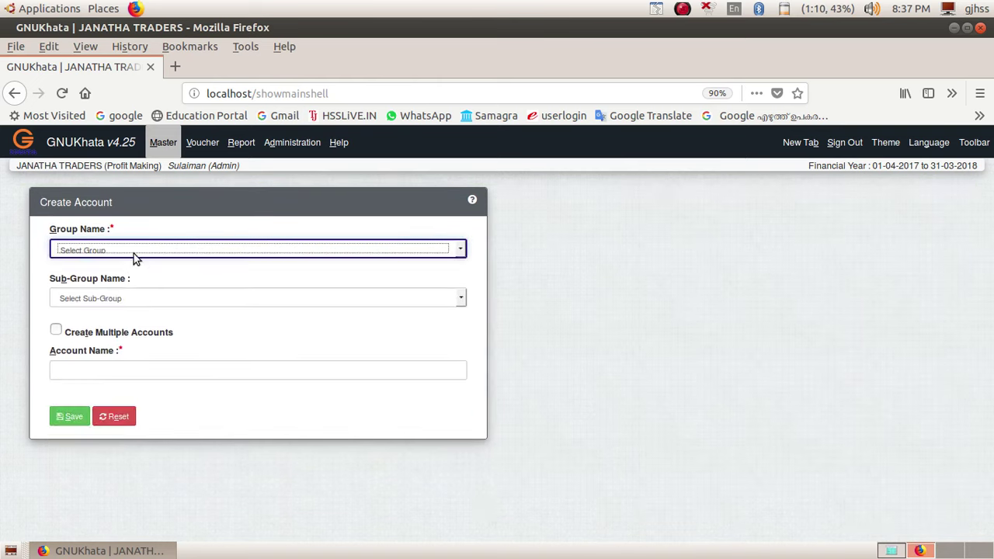
- Place the new account under group Current Assets, sub-group Cash
{"action": "left_click", "coordinate": [133, 252]}
{"action": "left_click", "coordinate": [125, 284]}
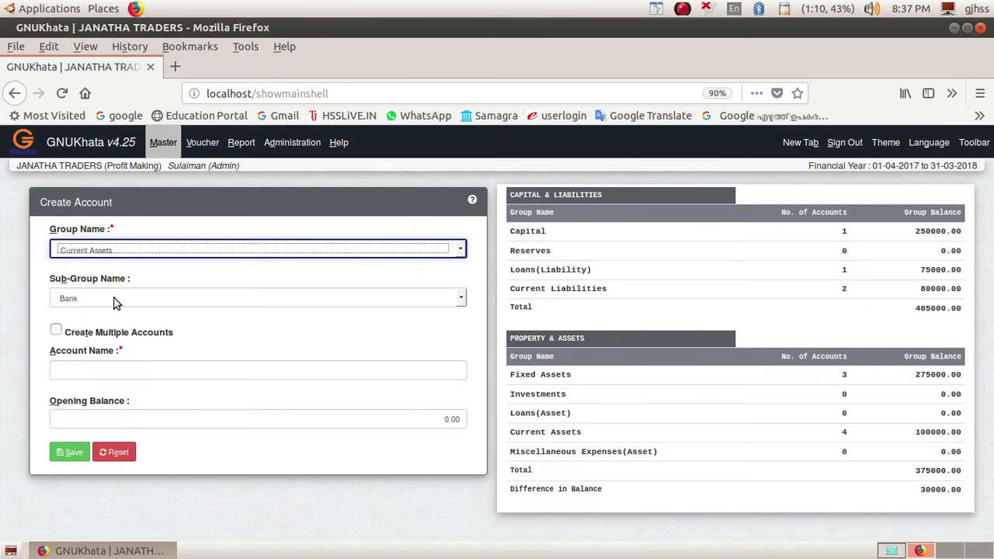
{"action": "left_click", "coordinate": [113, 302]}
{"action": "left_click", "coordinate": [101, 335]}
- Name the account 'Cash in Hand', save it with a 30000 opening balance, then bring up the PDF
{"action": "left_click", "coordinate": [87, 372]}
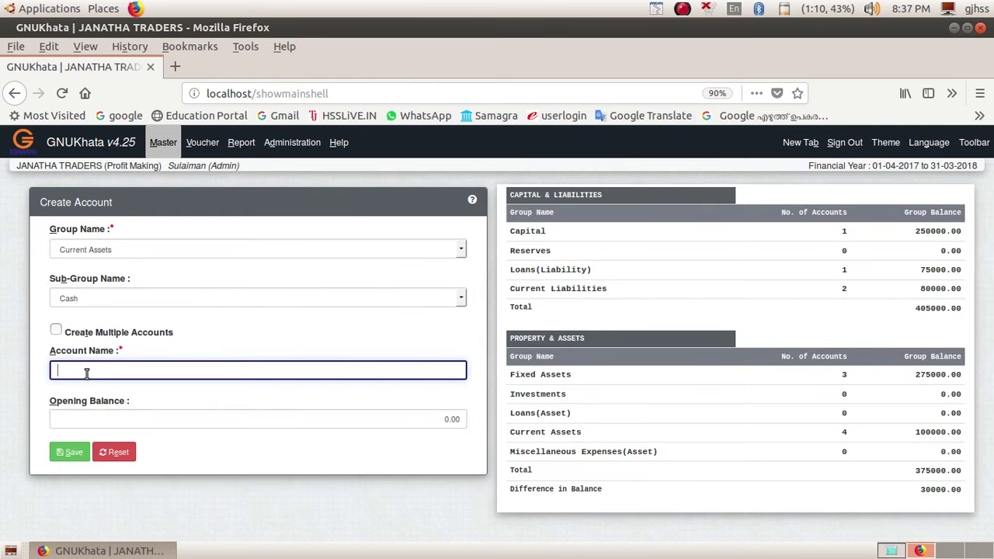
{"action": "type", "text": "Ca"}
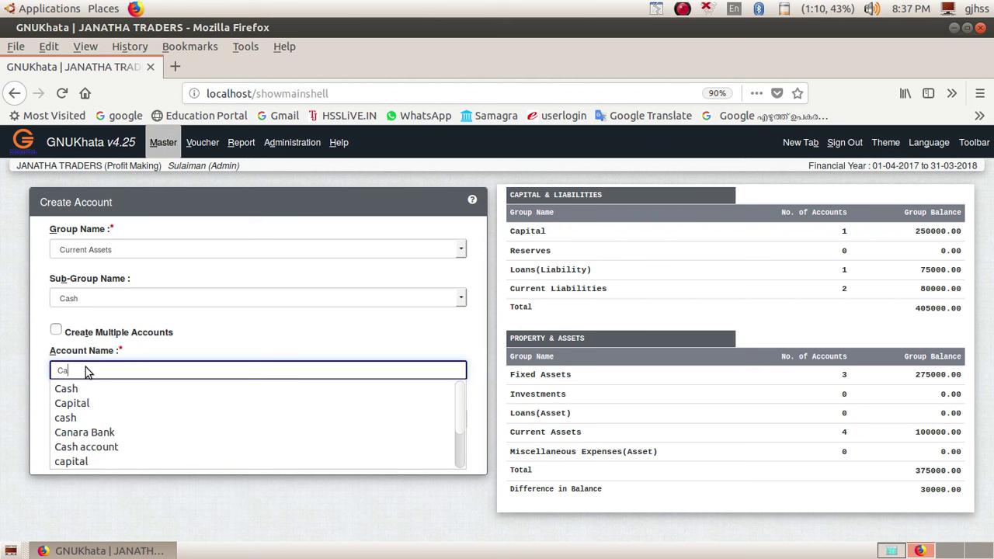
{"action": "type", "text": "sh Inhan"}
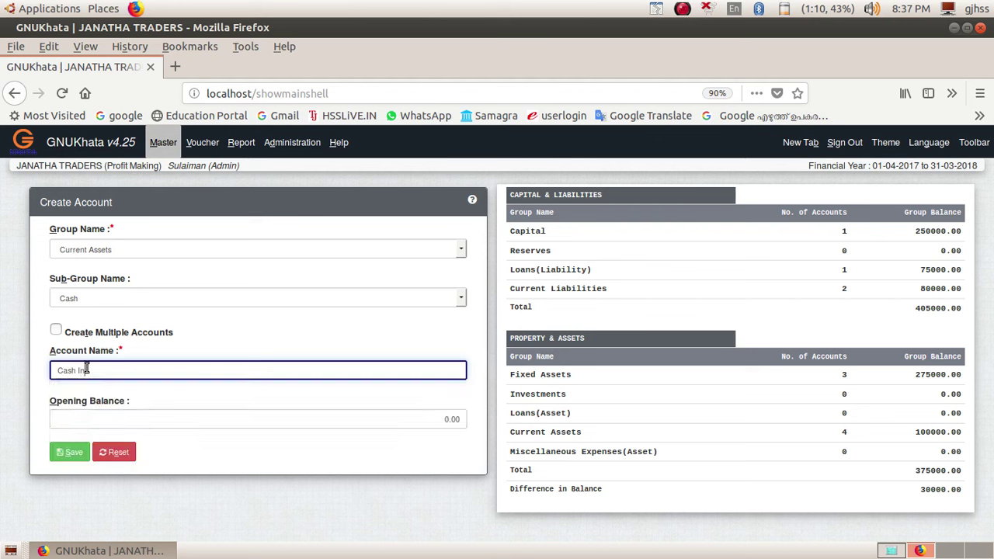
{"action": "type", "text": "d"}
{"action": "left_click", "coordinate": [82, 365]}
{"action": "key", "text": "BackSpace"}
{"action": "type", "text": "in Hand"}
{"action": "left_click", "coordinate": [195, 373]}
{"action": "key", "text": "Tab"}
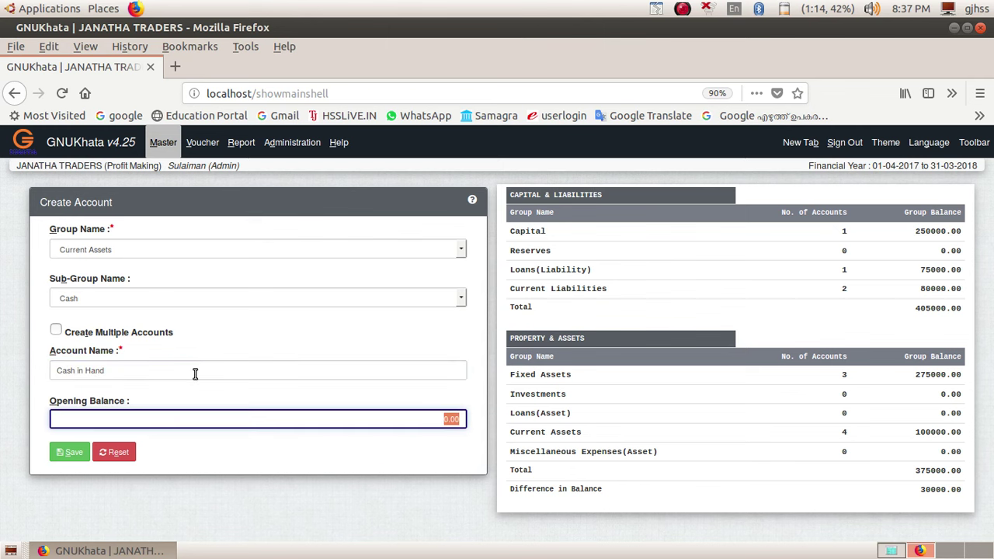
{"action": "type", "text": "30000"}
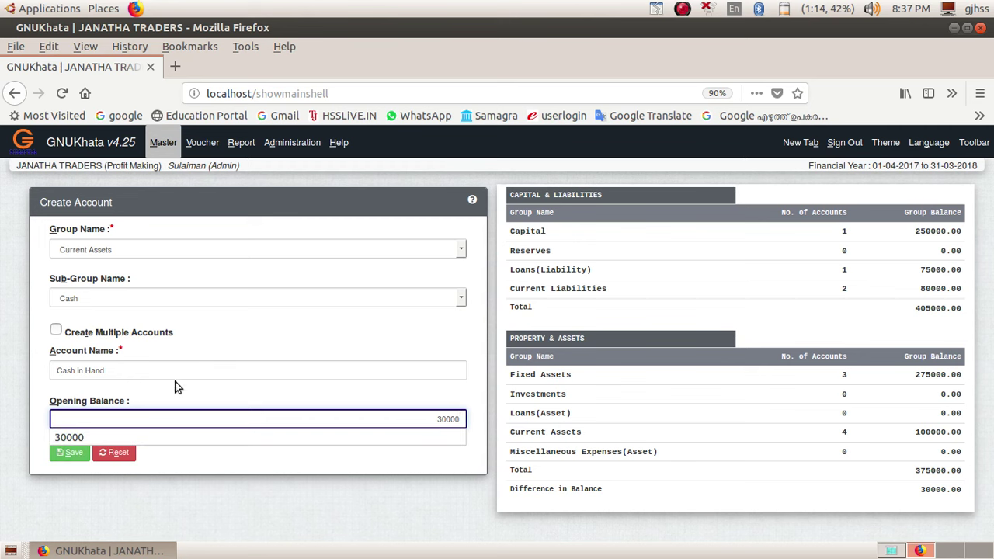
{"action": "left_click", "coordinate": [68, 453]}
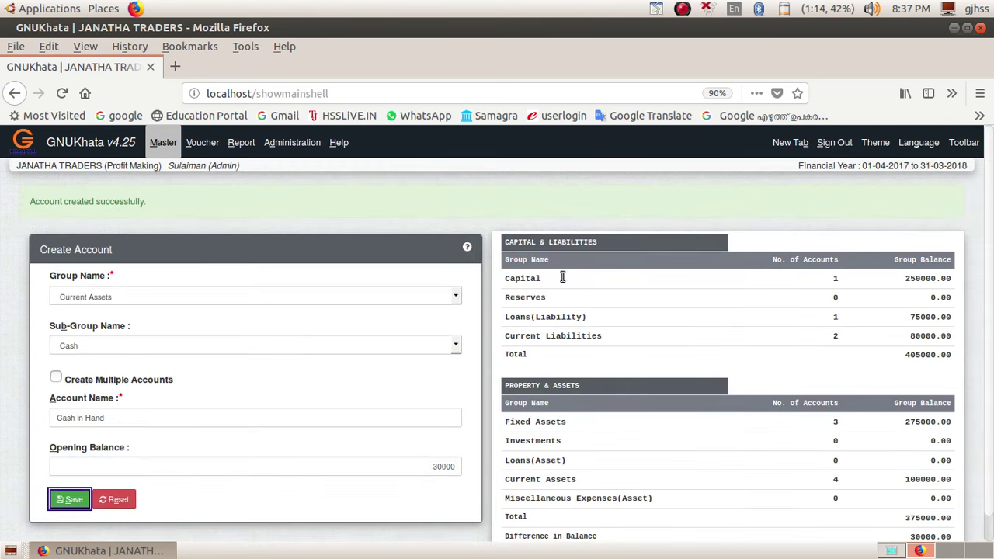
{"action": "left_click", "coordinate": [887, 549]}
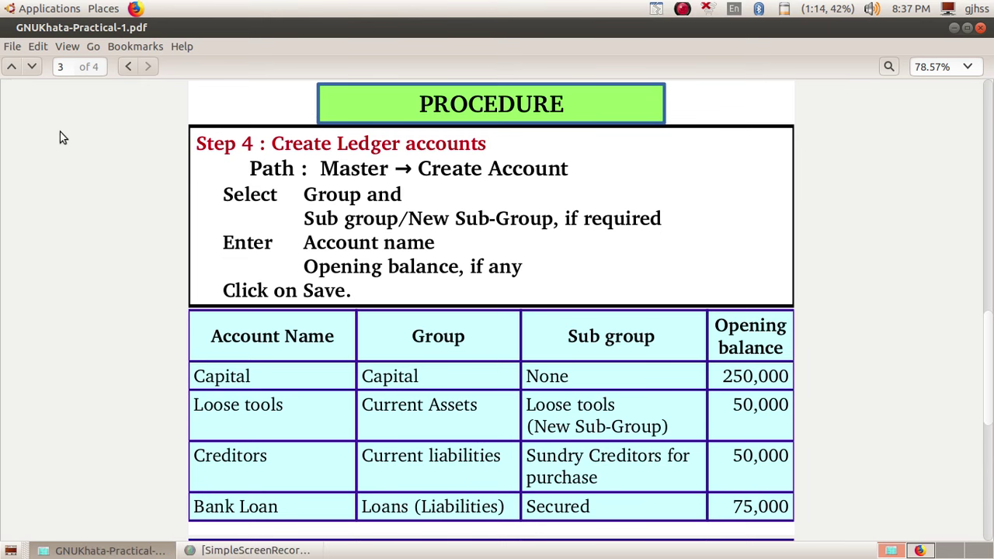
- Review page 4 of the practical PDF with the remaining accounts, then return to GNUKhata
{"action": "left_click", "coordinate": [40, 68]}
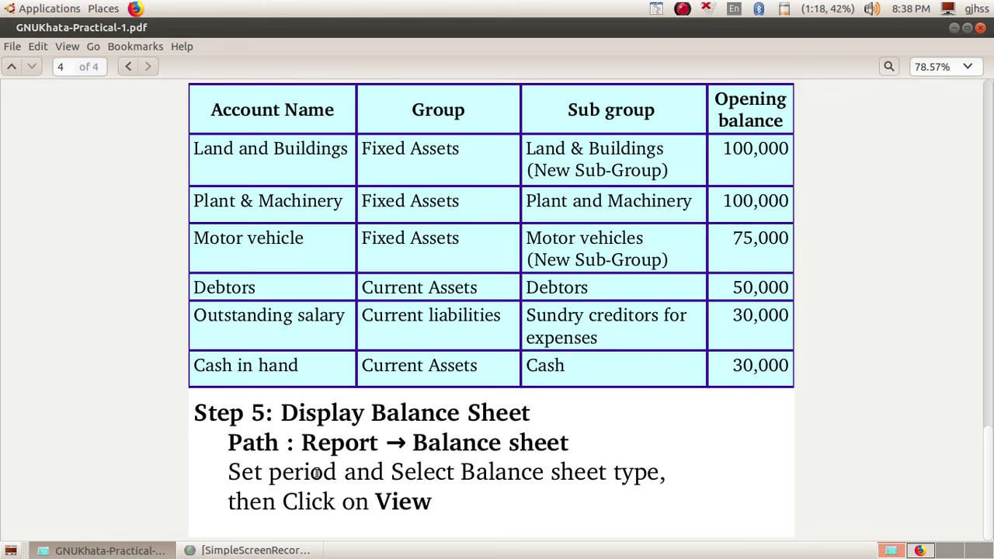
{"action": "left_click", "coordinate": [917, 550]}
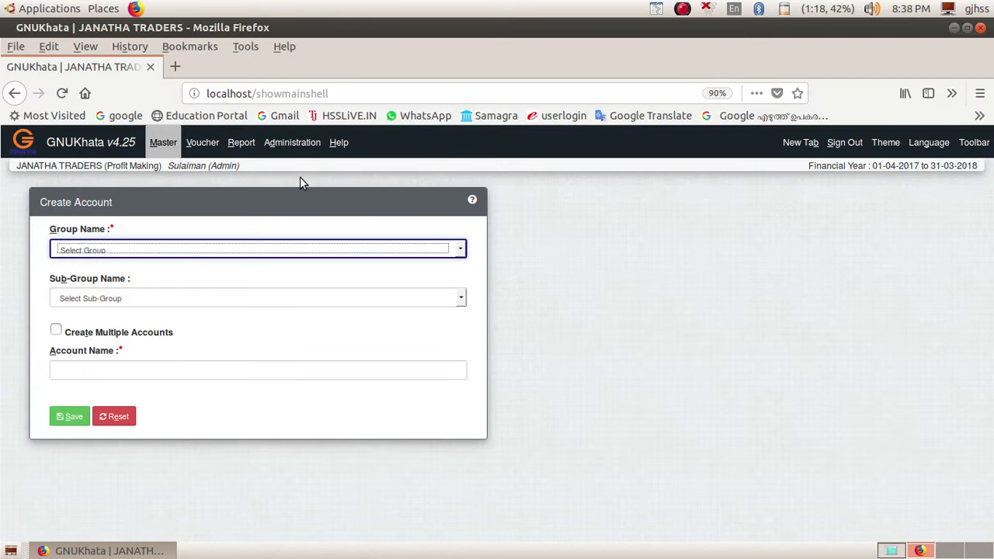
- Check the List of Accounts report showing all 14 ledger accounts from Bank Loan to Stock at the Beginning
{"action": "left_click", "coordinate": [239, 144]}
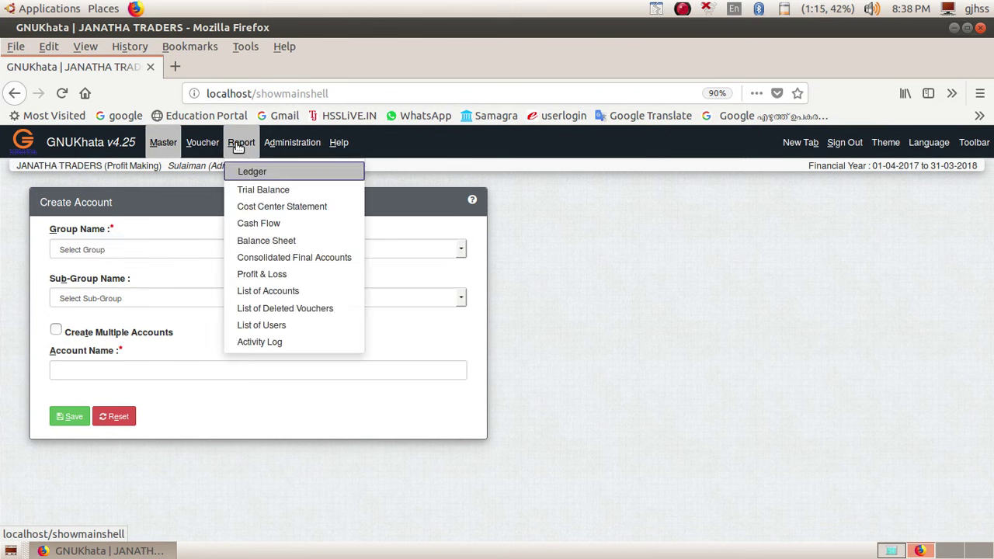
{"action": "left_click", "coordinate": [273, 290]}
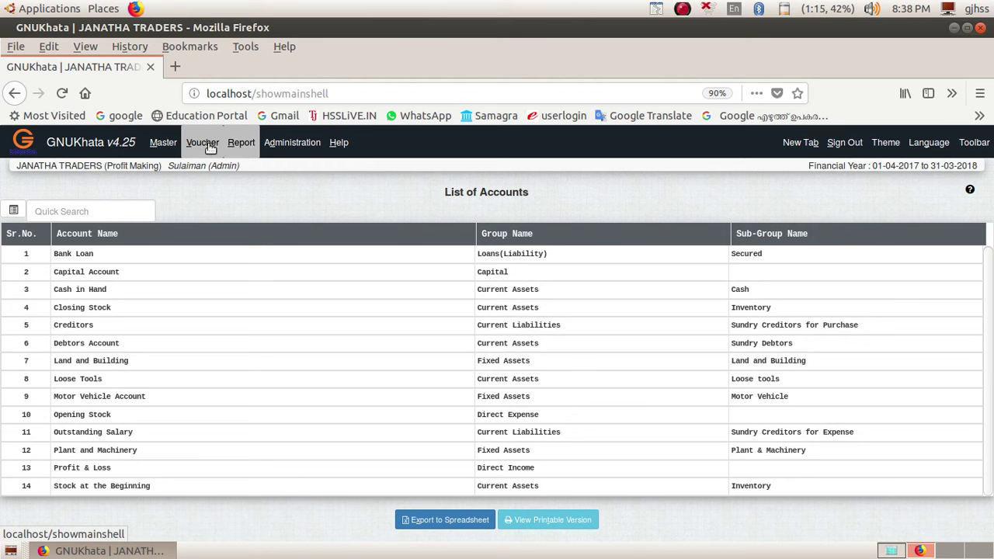
{"action": "left_click", "coordinate": [236, 145]}
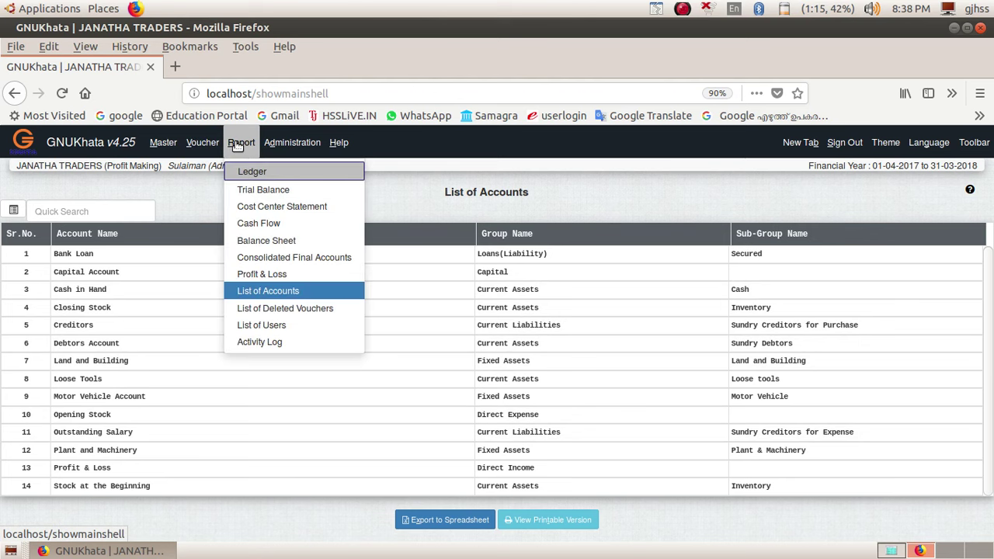
- Set up the Balance Sheet report for 01-04-2017 to 31-03-2018 as a Conventional Balance Sheet
{"action": "left_click", "coordinate": [22, 139]}
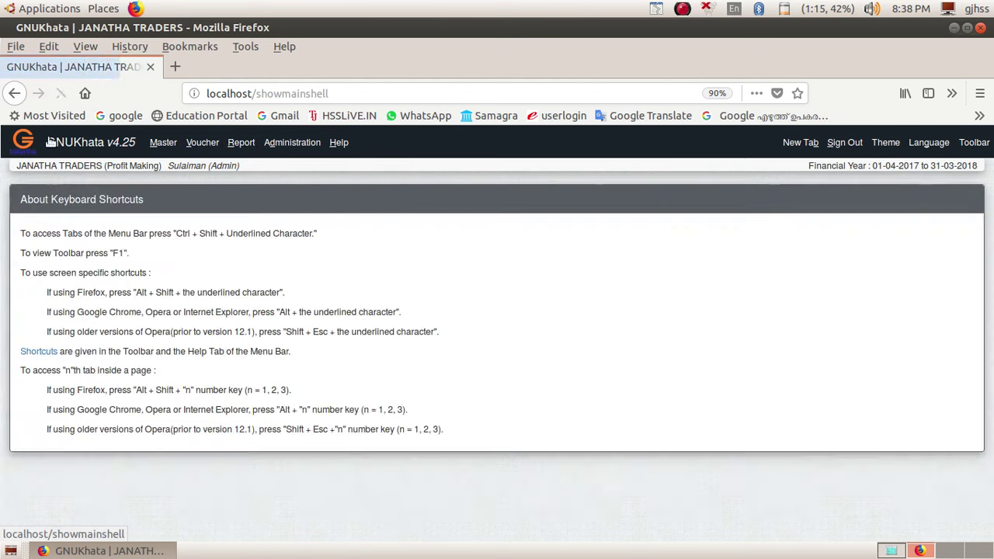
{"action": "left_click", "coordinate": [240, 145]}
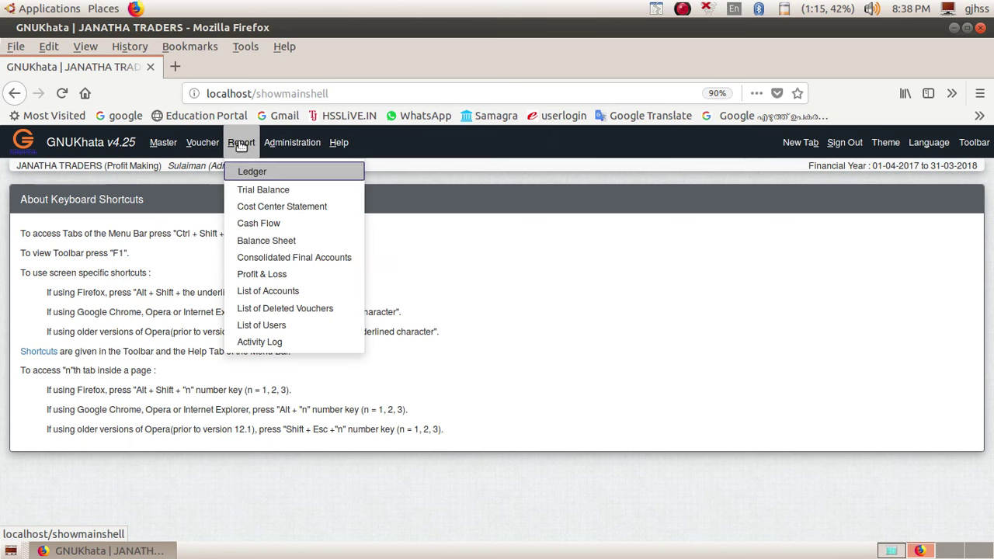
{"action": "left_click", "coordinate": [273, 242]}
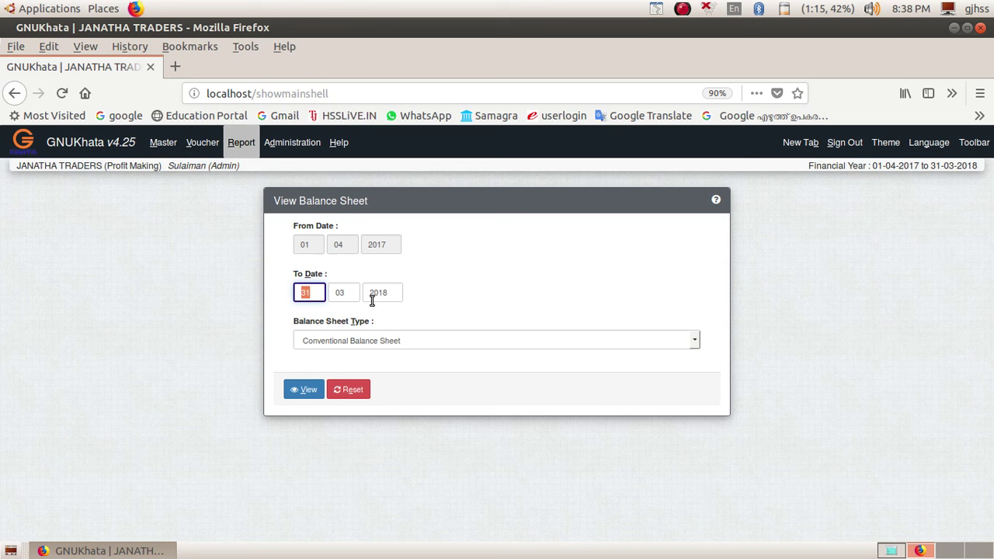
{"action": "left_click", "coordinate": [354, 341]}
{"action": "left_click", "coordinate": [354, 341]}
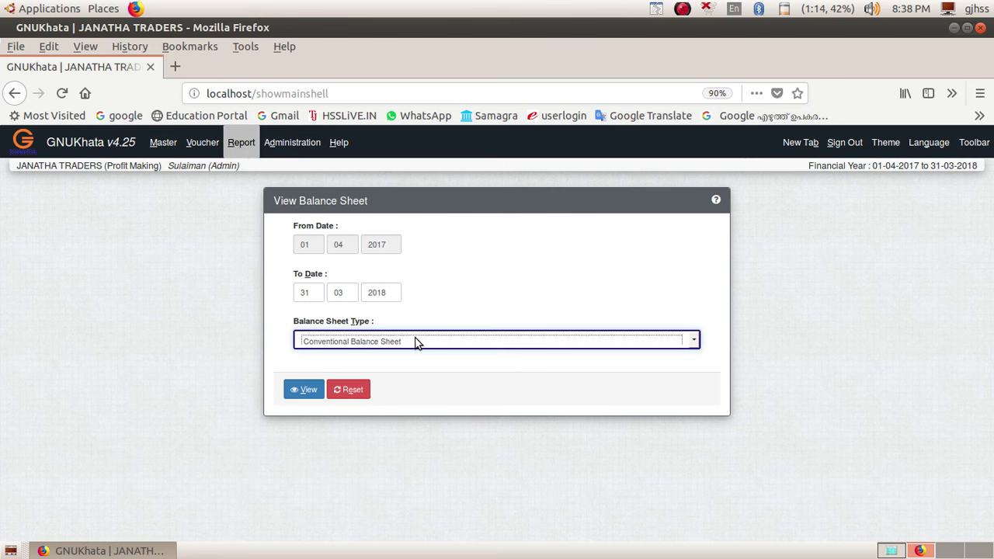
- Generate the conventional balance sheet as on 31-03-2018, expanded to subgroups and every account
{"action": "left_click", "coordinate": [305, 392]}
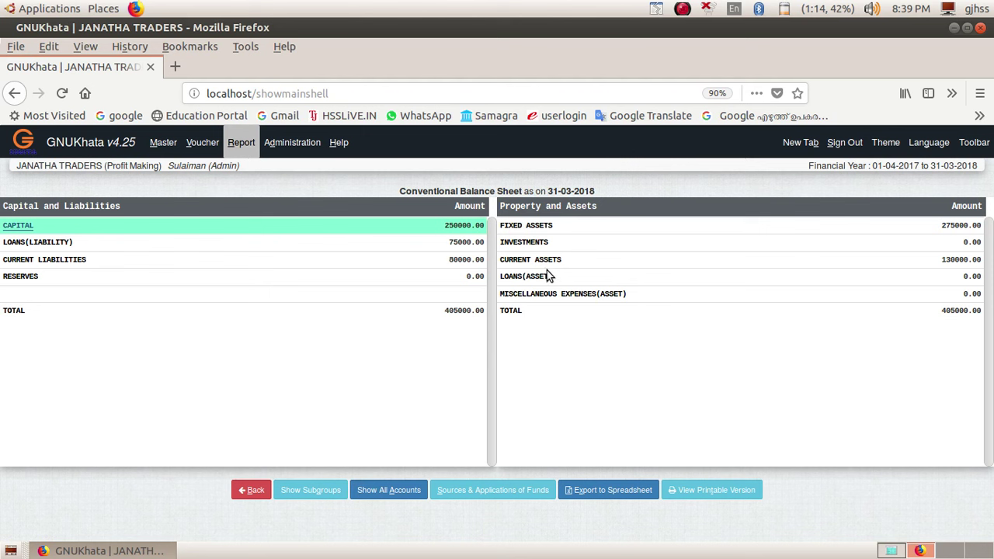
{"action": "left_click", "coordinate": [321, 492]}
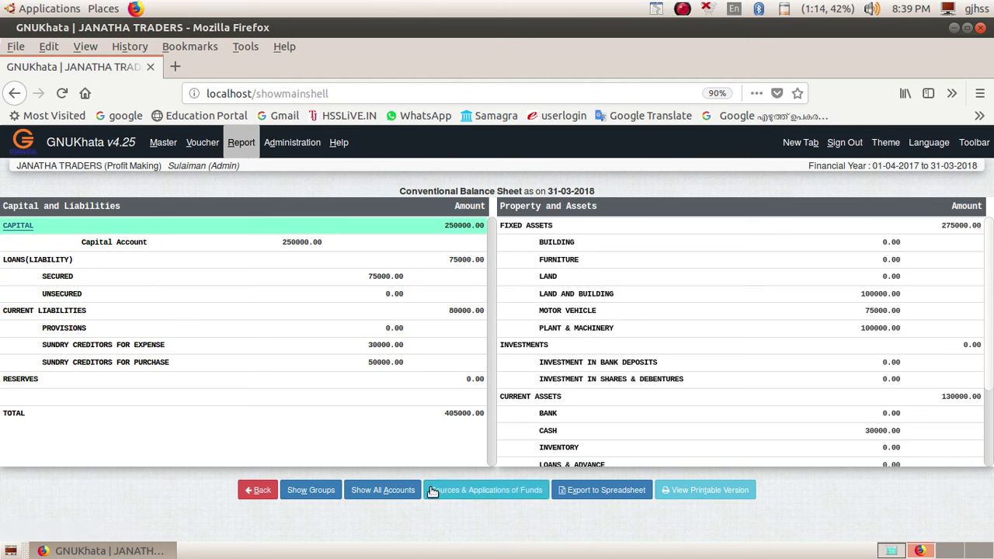
{"action": "left_click", "coordinate": [381, 497]}
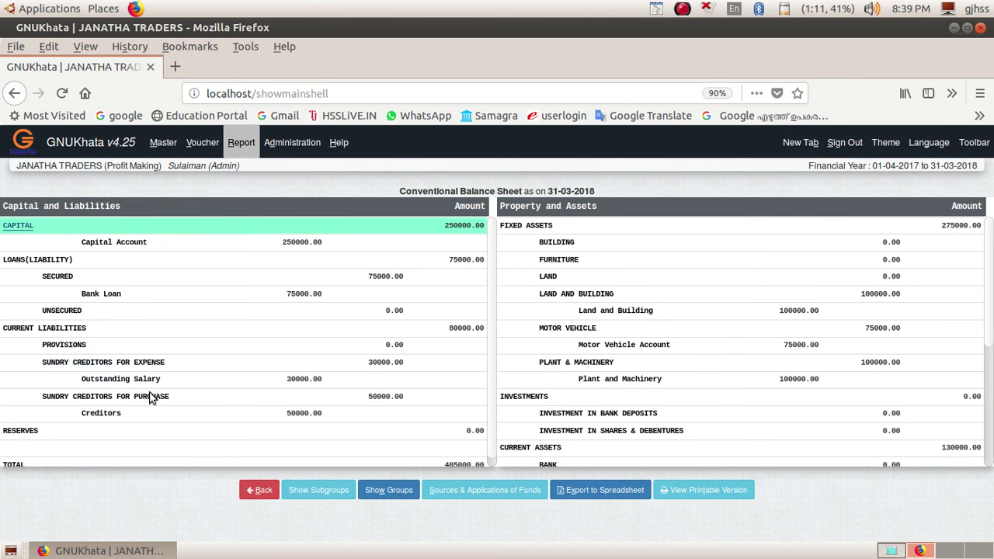
{"action": "scroll", "coordinate": [350, 350], "scroll_direction": "down", "scroll_amount": 1}
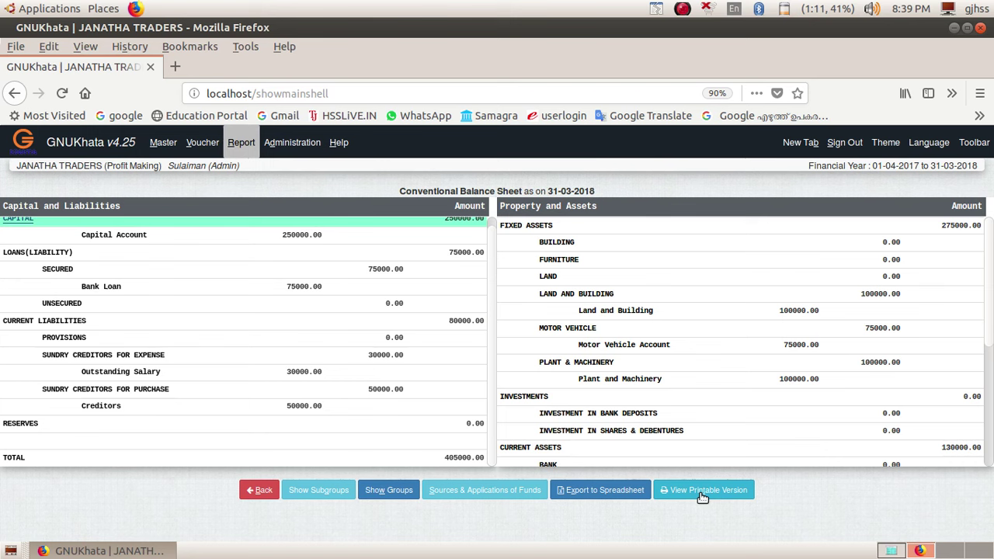
- Open the printable balance sheet and scroll through it to check the 405000.00 totals
{"action": "left_click", "coordinate": [702, 496]}
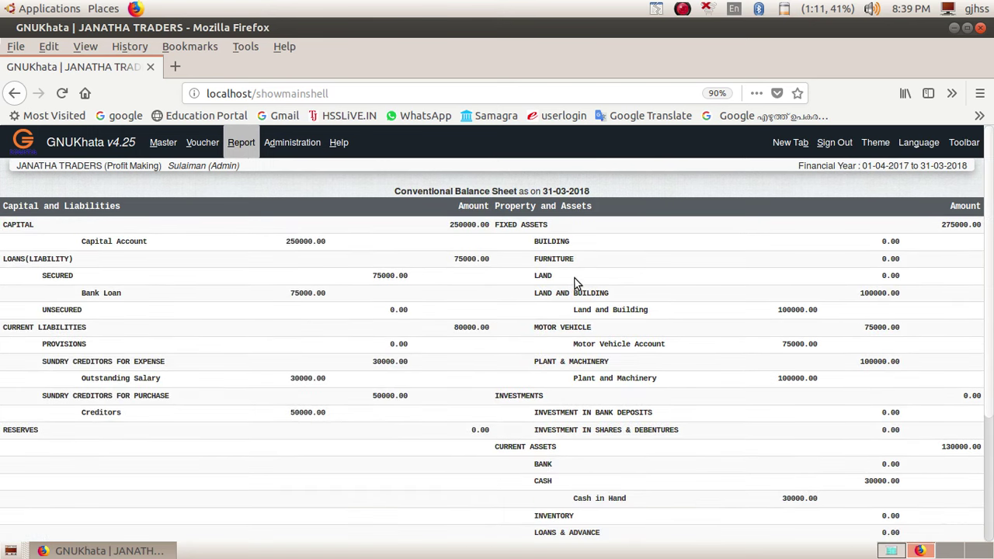
{"action": "scroll", "coordinate": [576, 284], "scroll_direction": "down", "scroll_amount": 4}
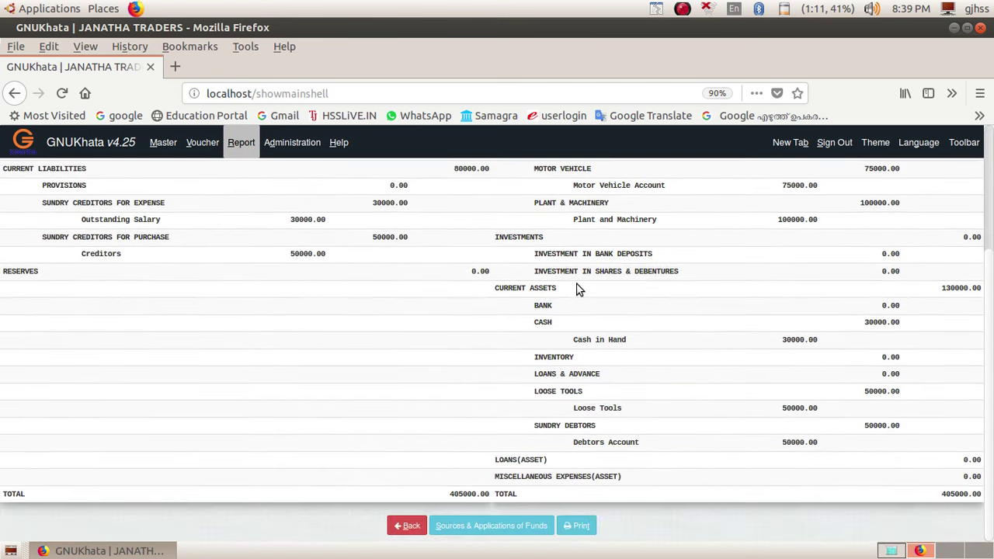
{"action": "scroll", "coordinate": [577, 289], "scroll_direction": "up", "scroll_amount": 4}
{"action": "scroll", "coordinate": [576, 289], "scroll_direction": "down", "scroll_amount": 4}
{"action": "scroll", "coordinate": [376, 397], "scroll_direction": "up", "scroll_amount": 4}
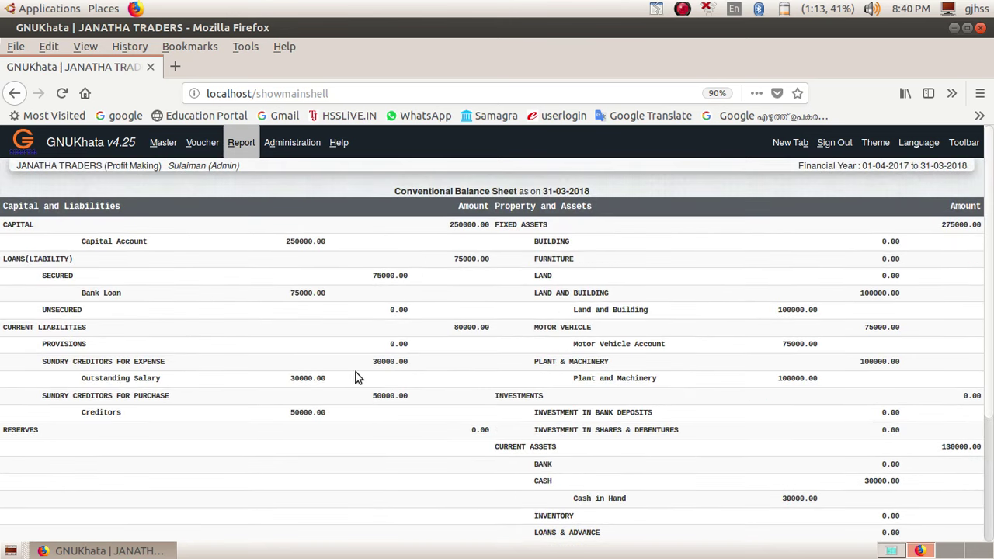